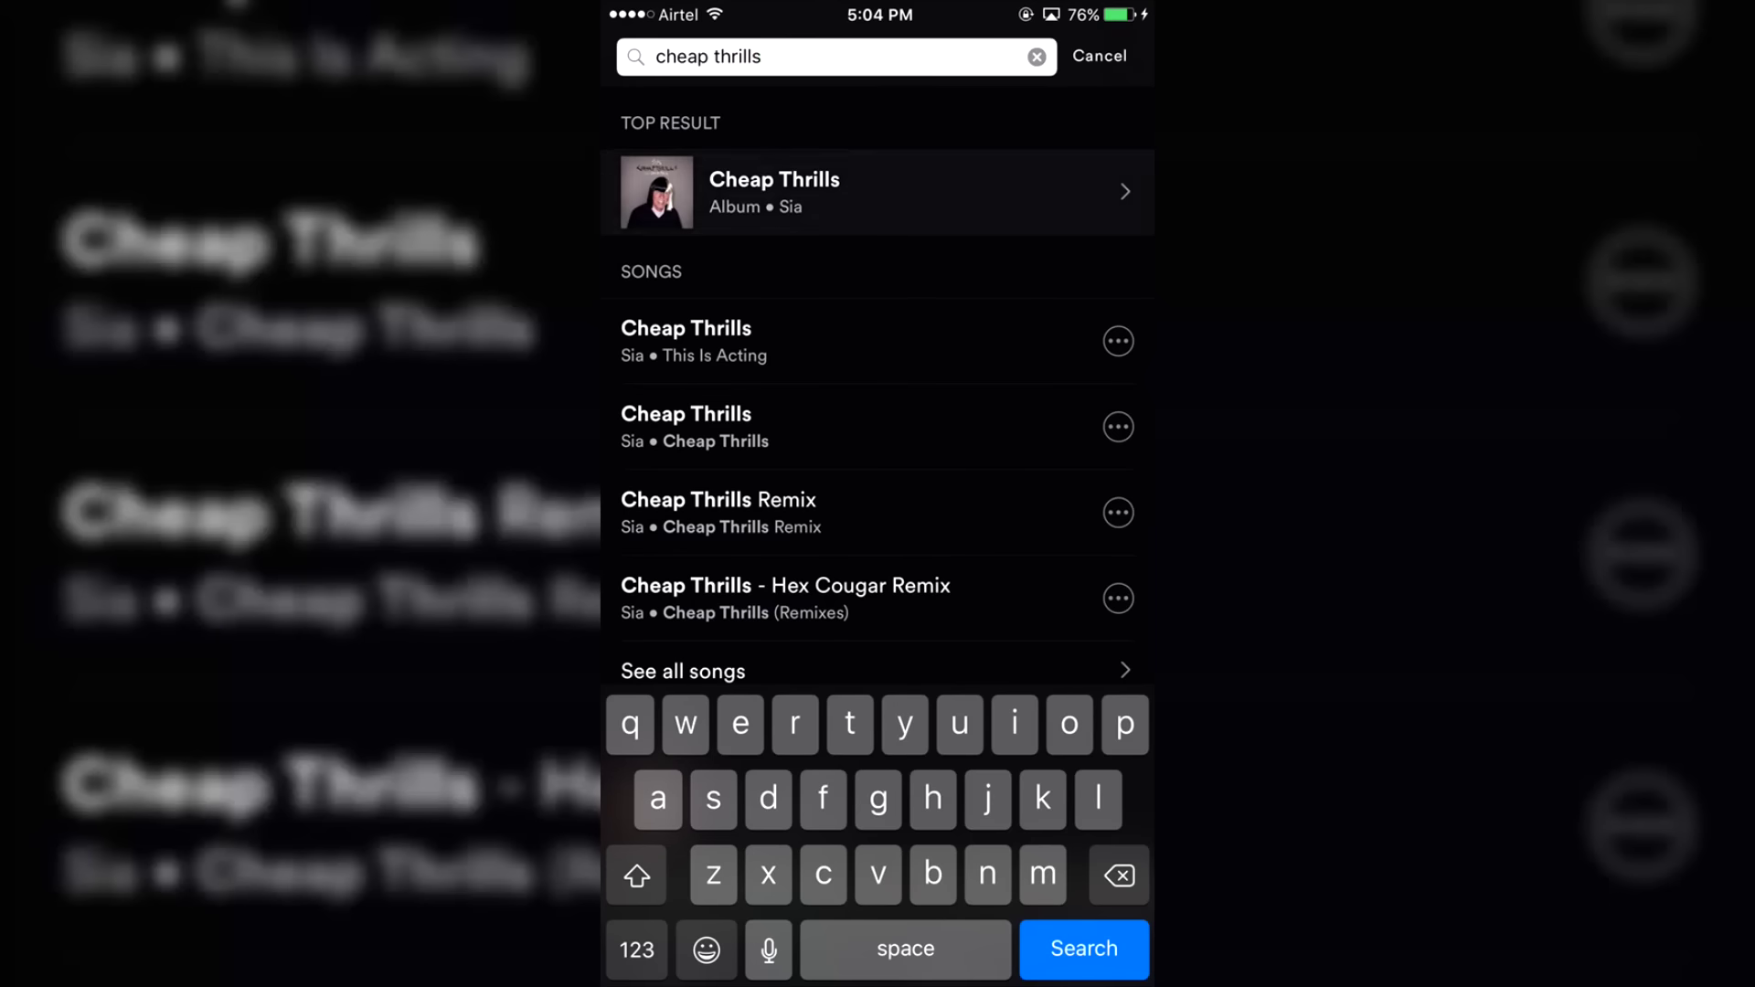
# Scroll to the Cheap Thrills track, start it playing, then pause it a few seconds in
pyautogui.scroll(-3, 878, 548)
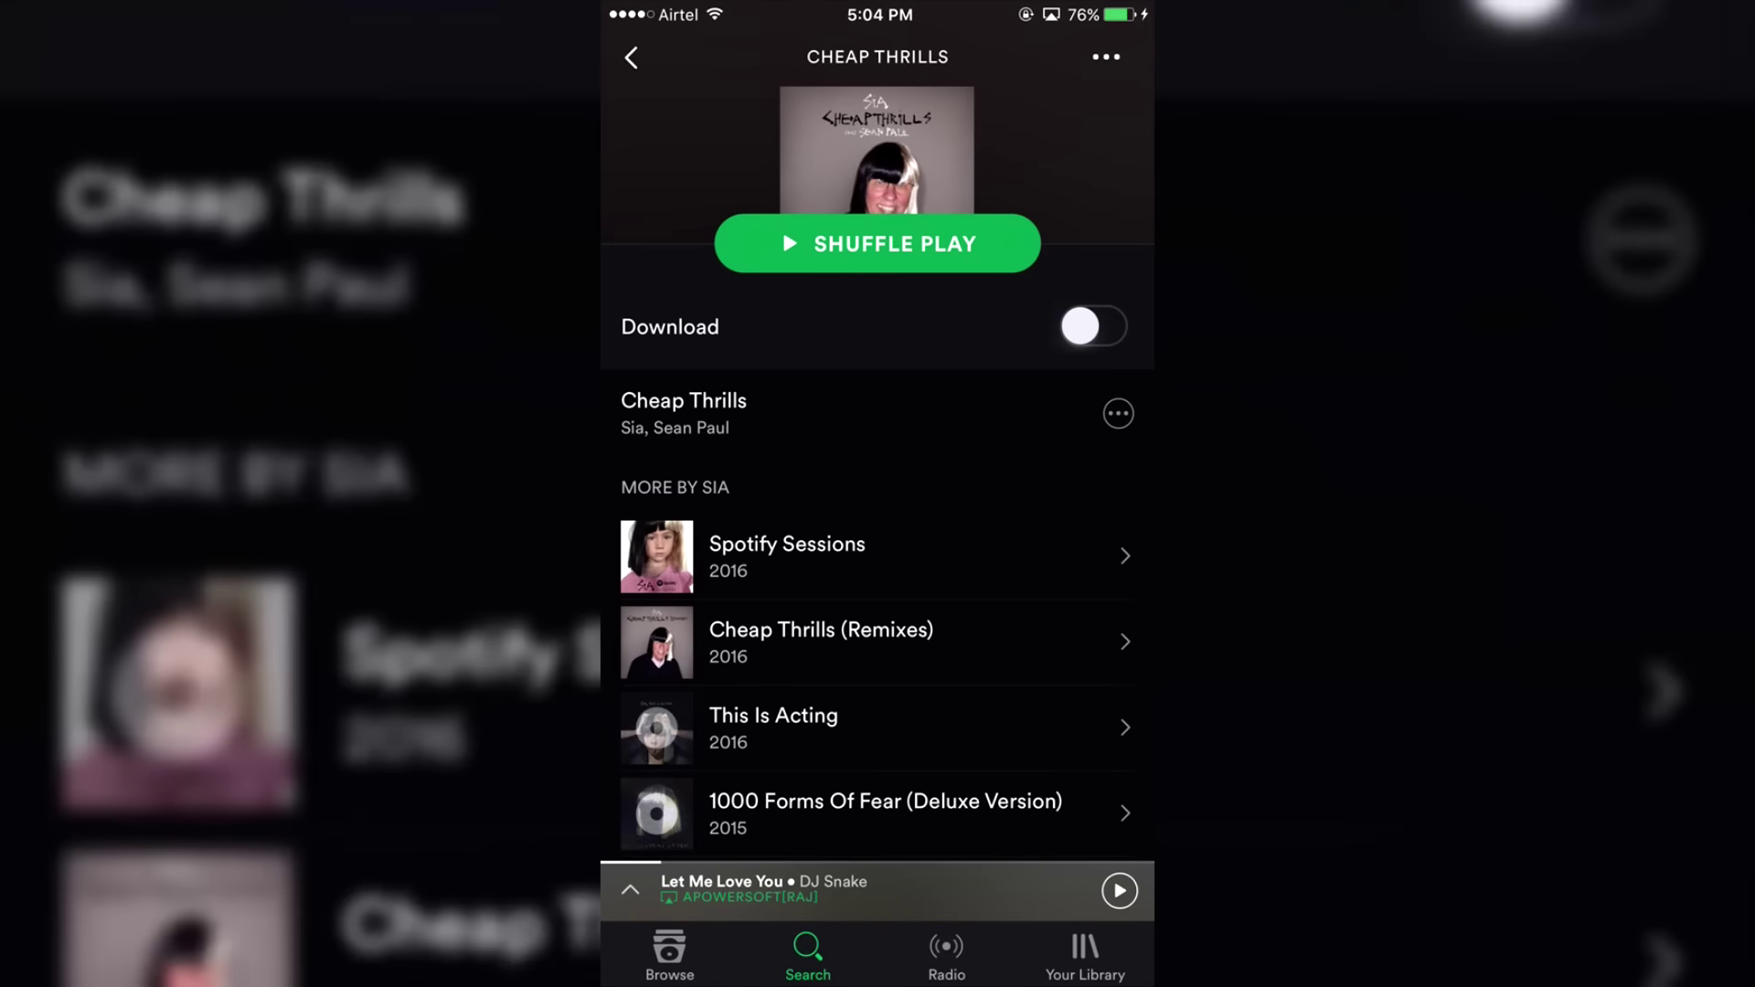
pyautogui.click(686, 414)
pyautogui.click(823, 889)
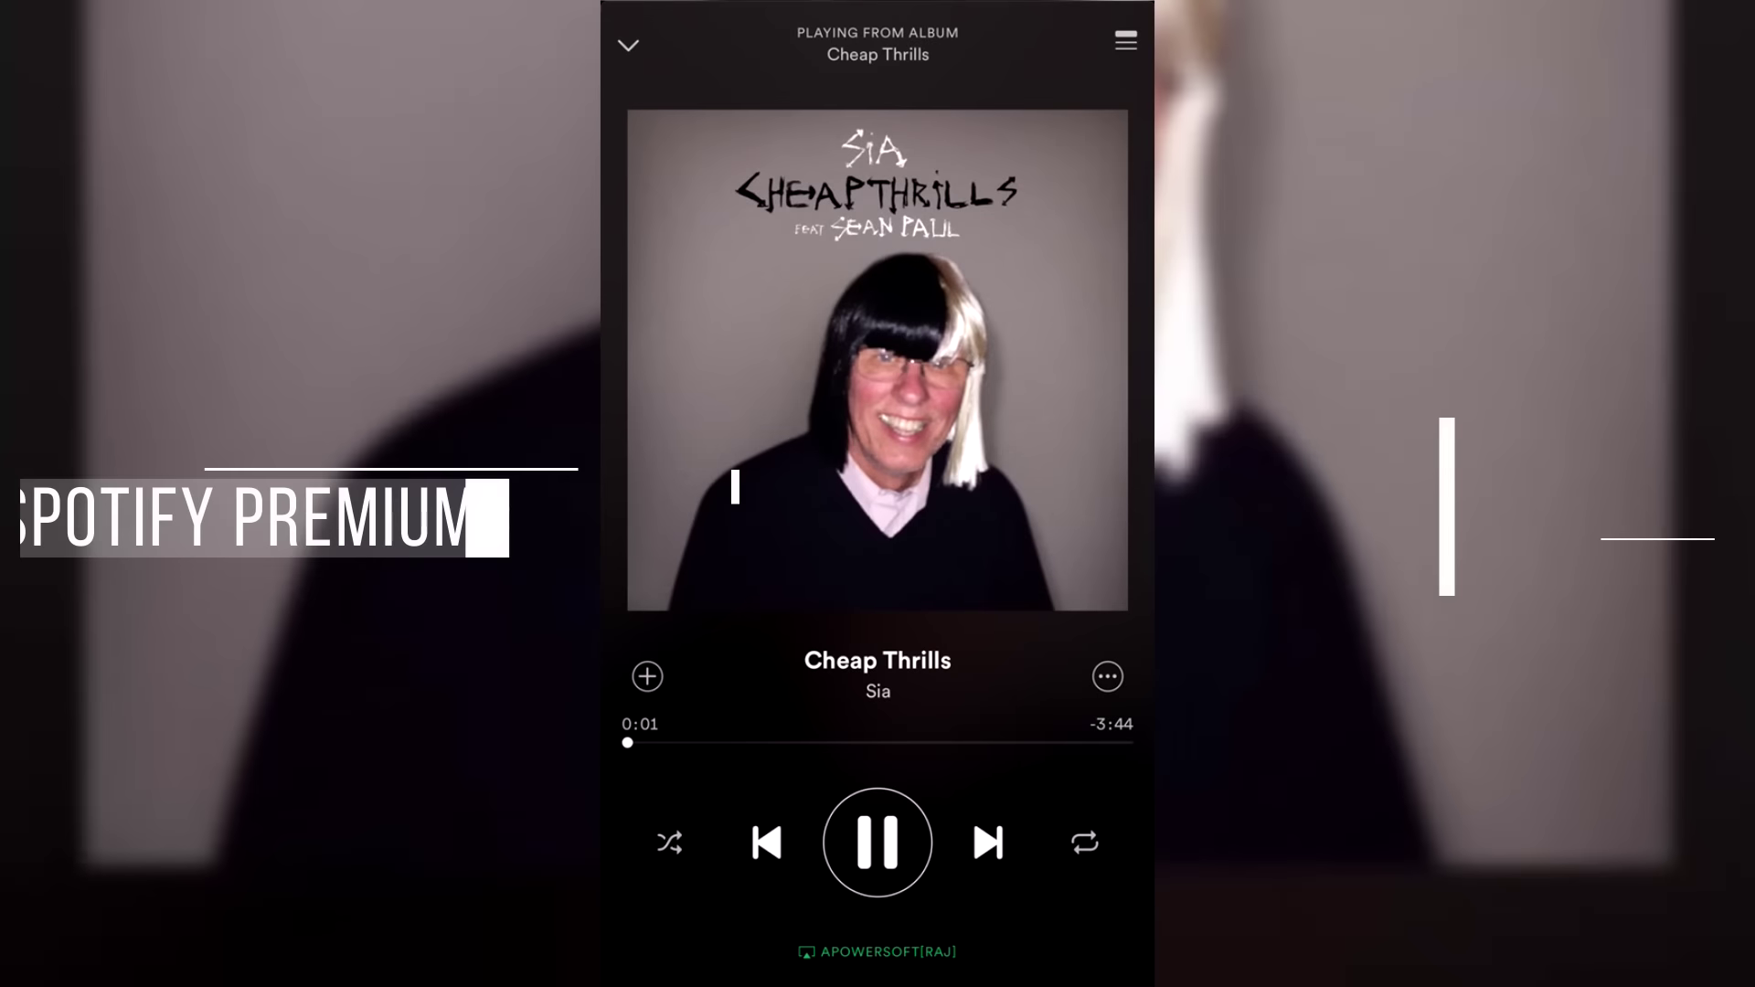
pyautogui.click(877, 842)
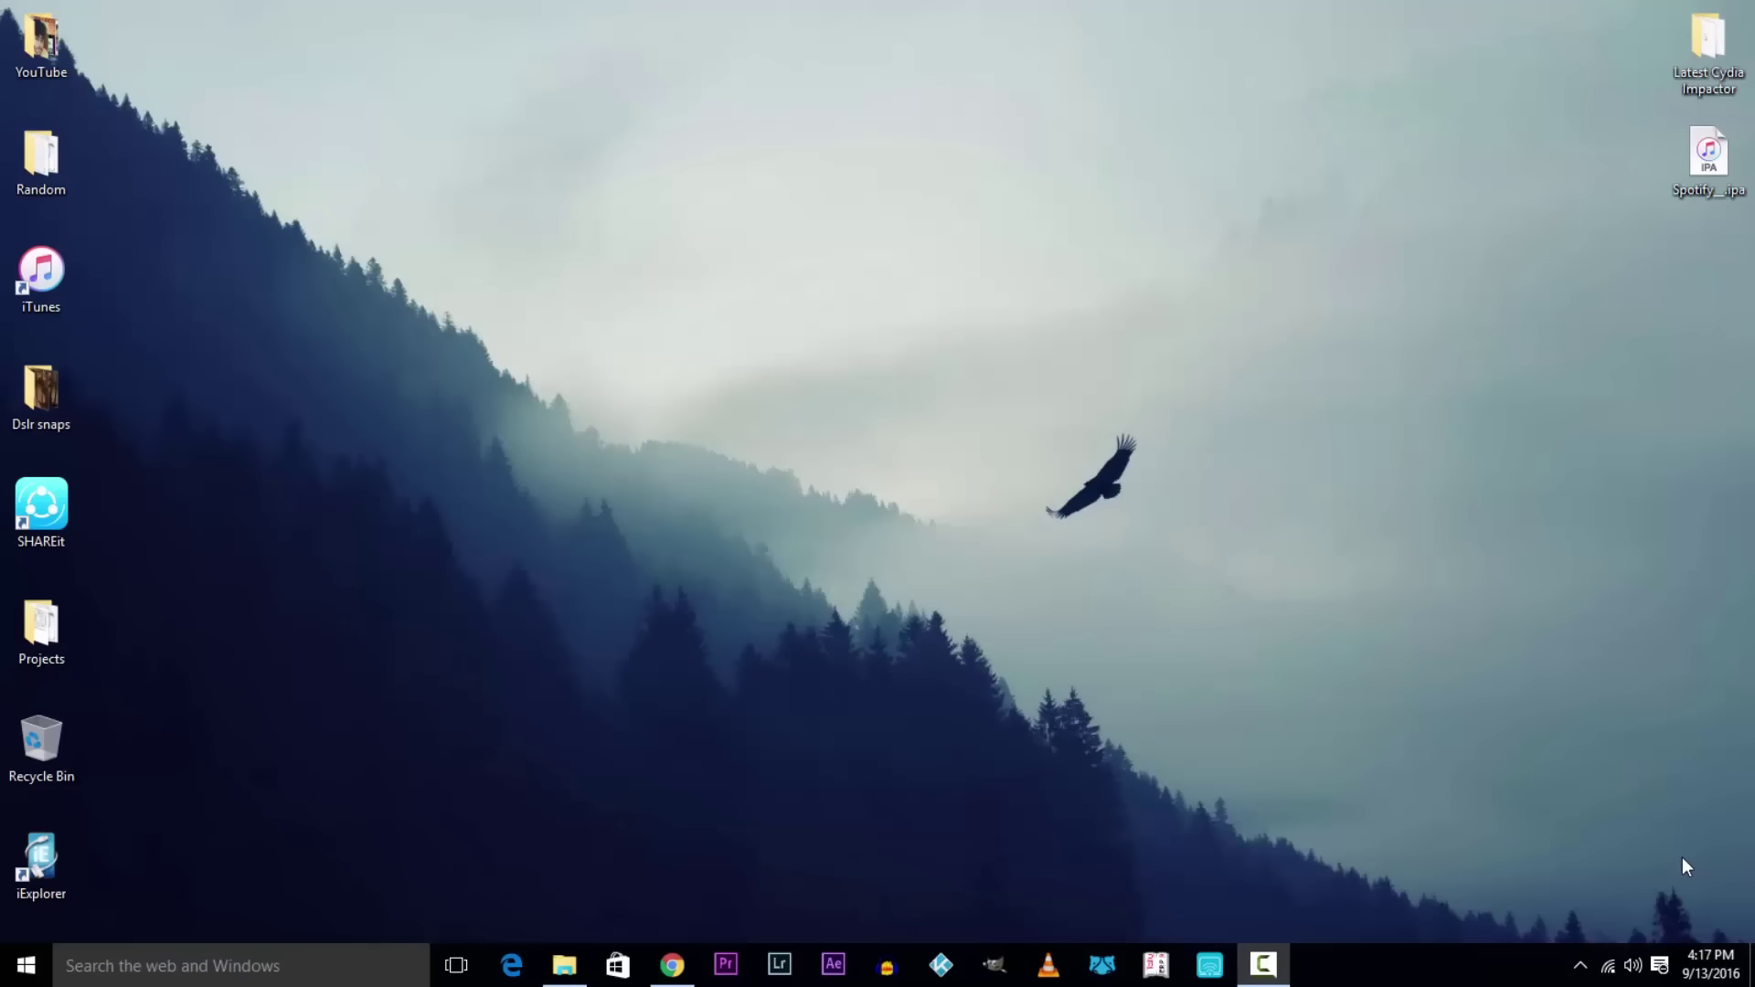
# Download Spotify__.ipa from the FilePup tab in Chrome as a free user
pyautogui.click(672, 968)
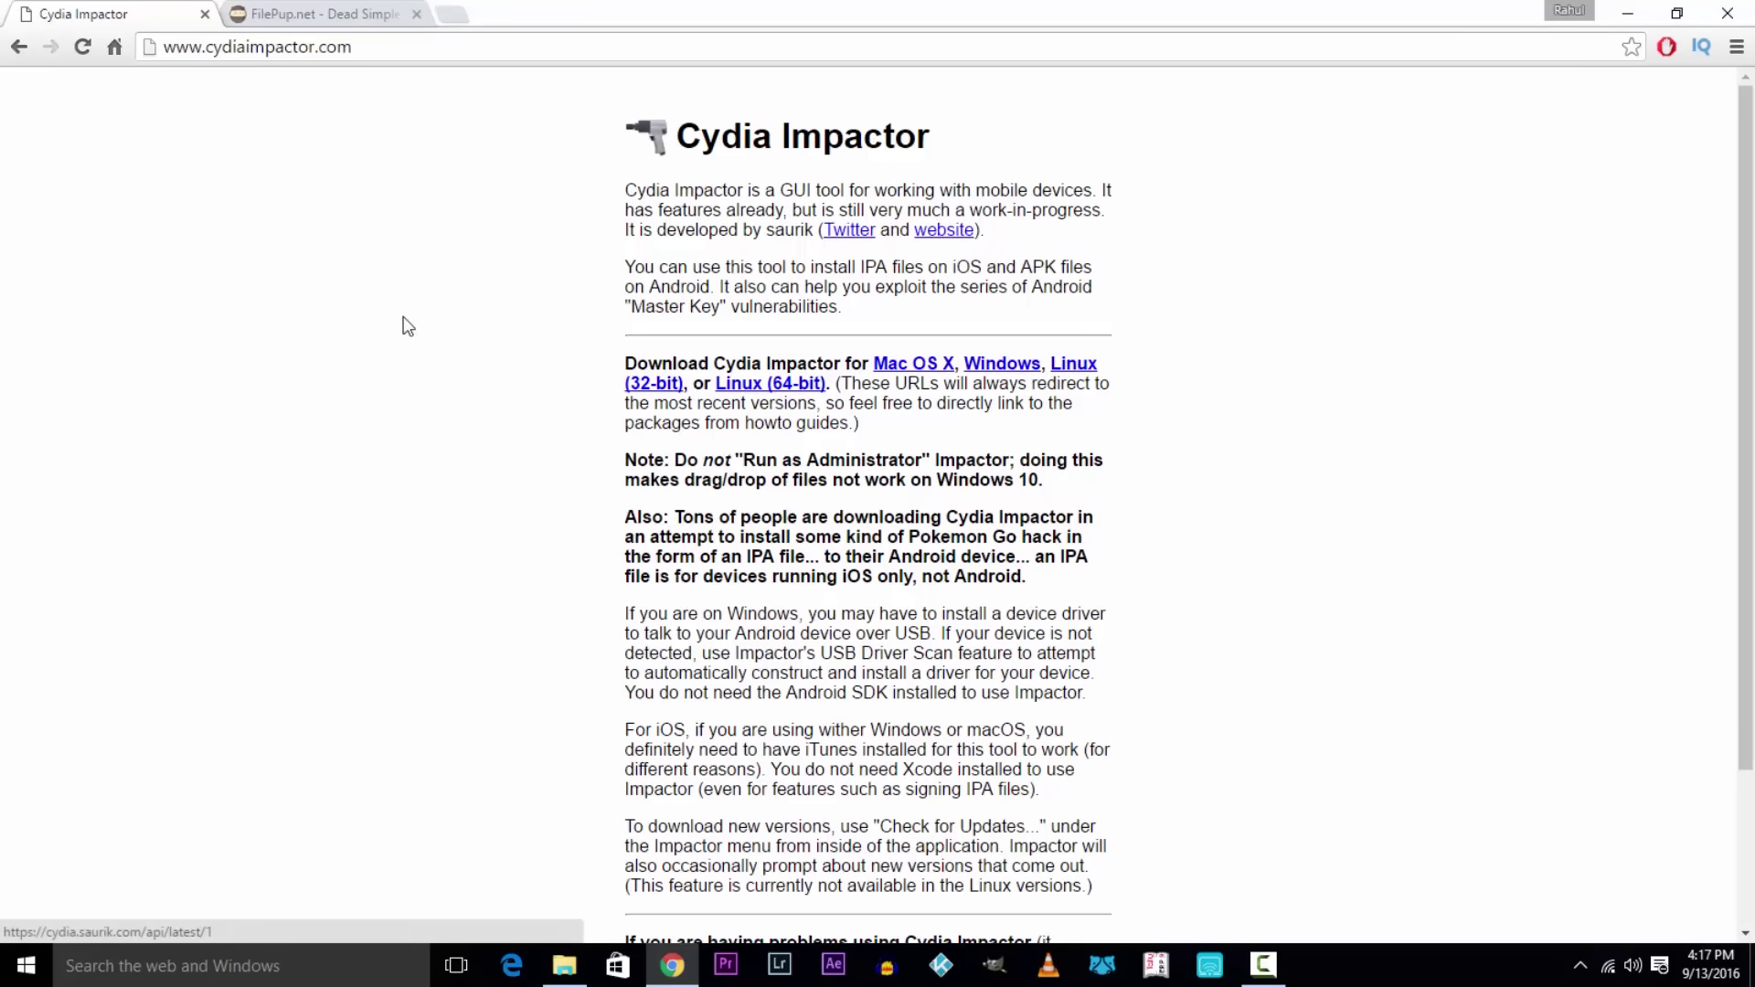
pyautogui.hotkey('ctrl', 'Tab')
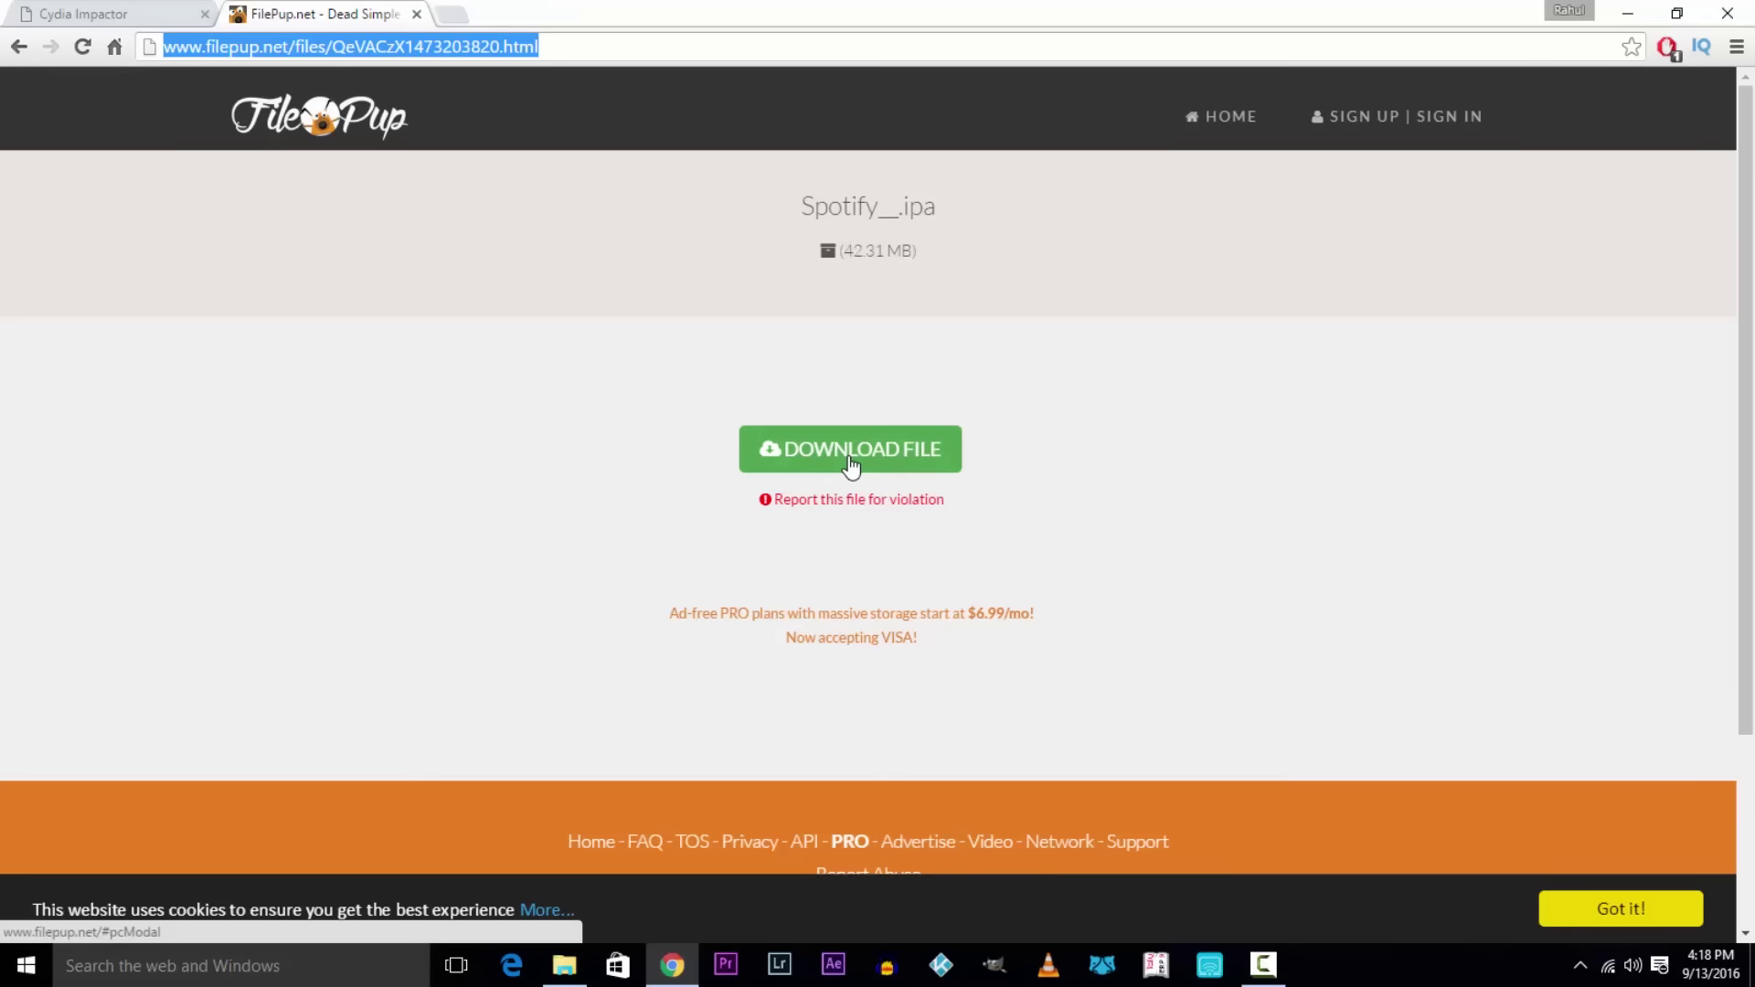
pyautogui.click(850, 466)
pyautogui.click(741, 316)
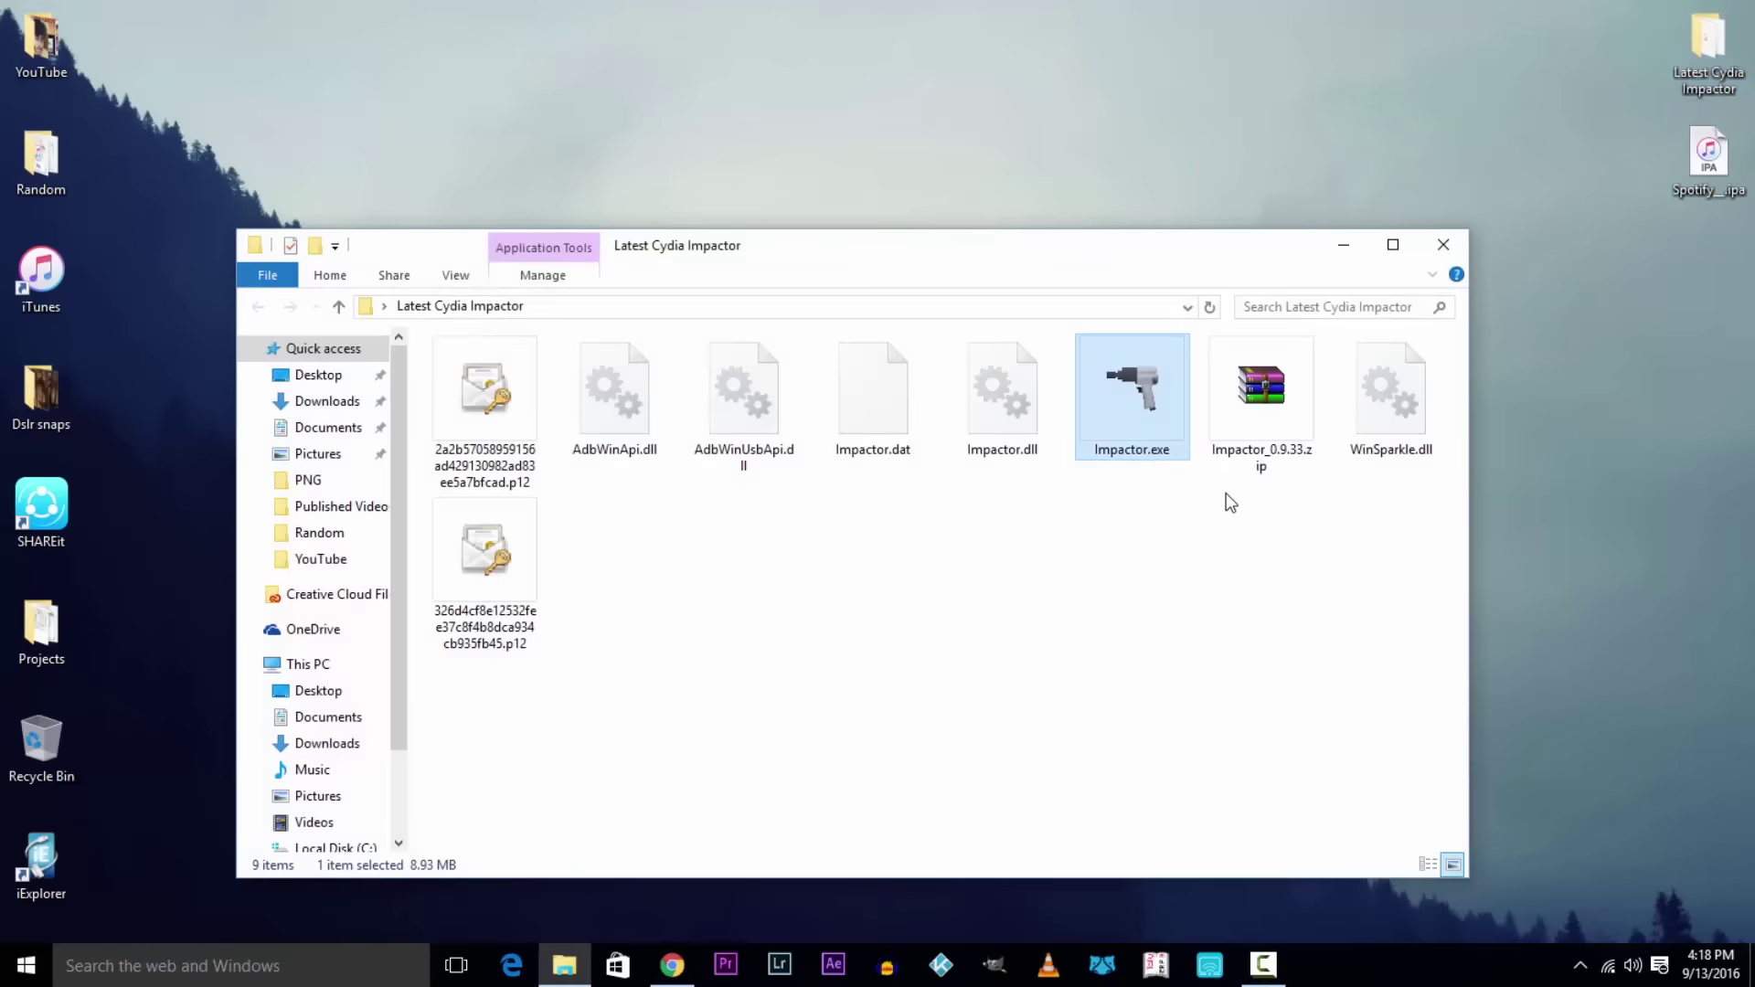
# Select the Latest Cydia Impactor files, narrow to Impactor.exe, then clear the selection
pyautogui.moveTo(1415, 701); pyautogui.dragTo(497, 408)
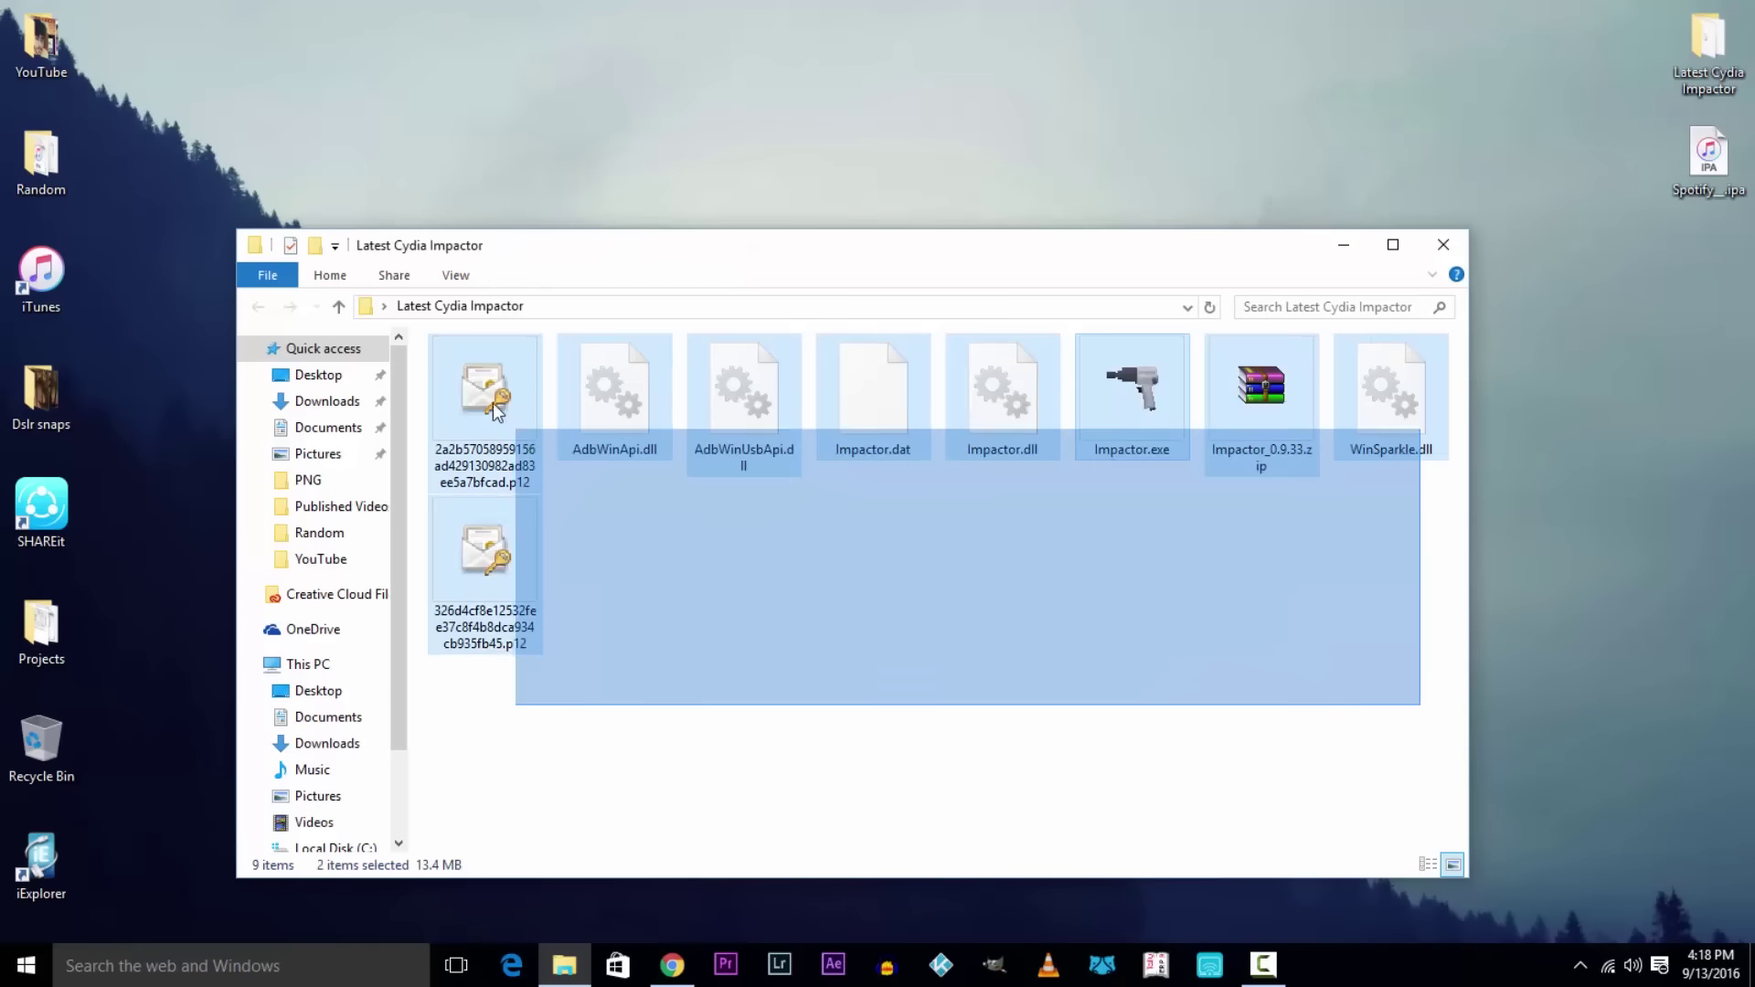
pyautogui.click(1136, 392)
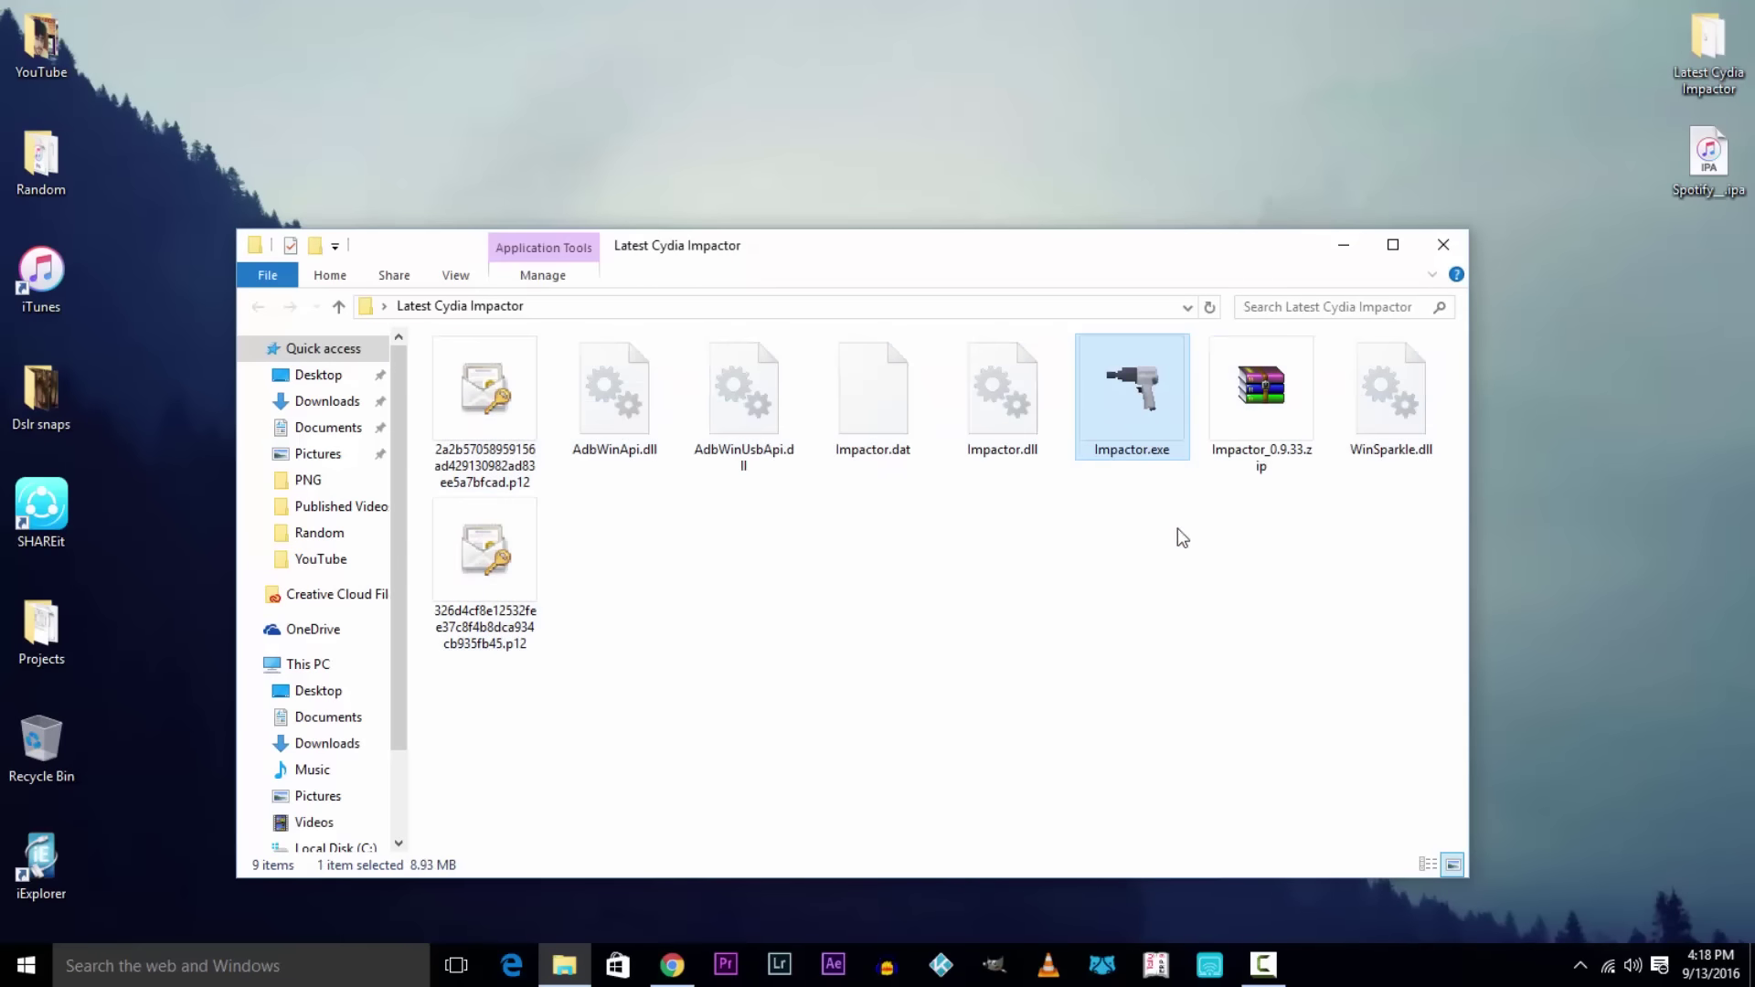
pyautogui.click(1238, 461)
pyautogui.click(1123, 433)
pyautogui.click(1192, 566)
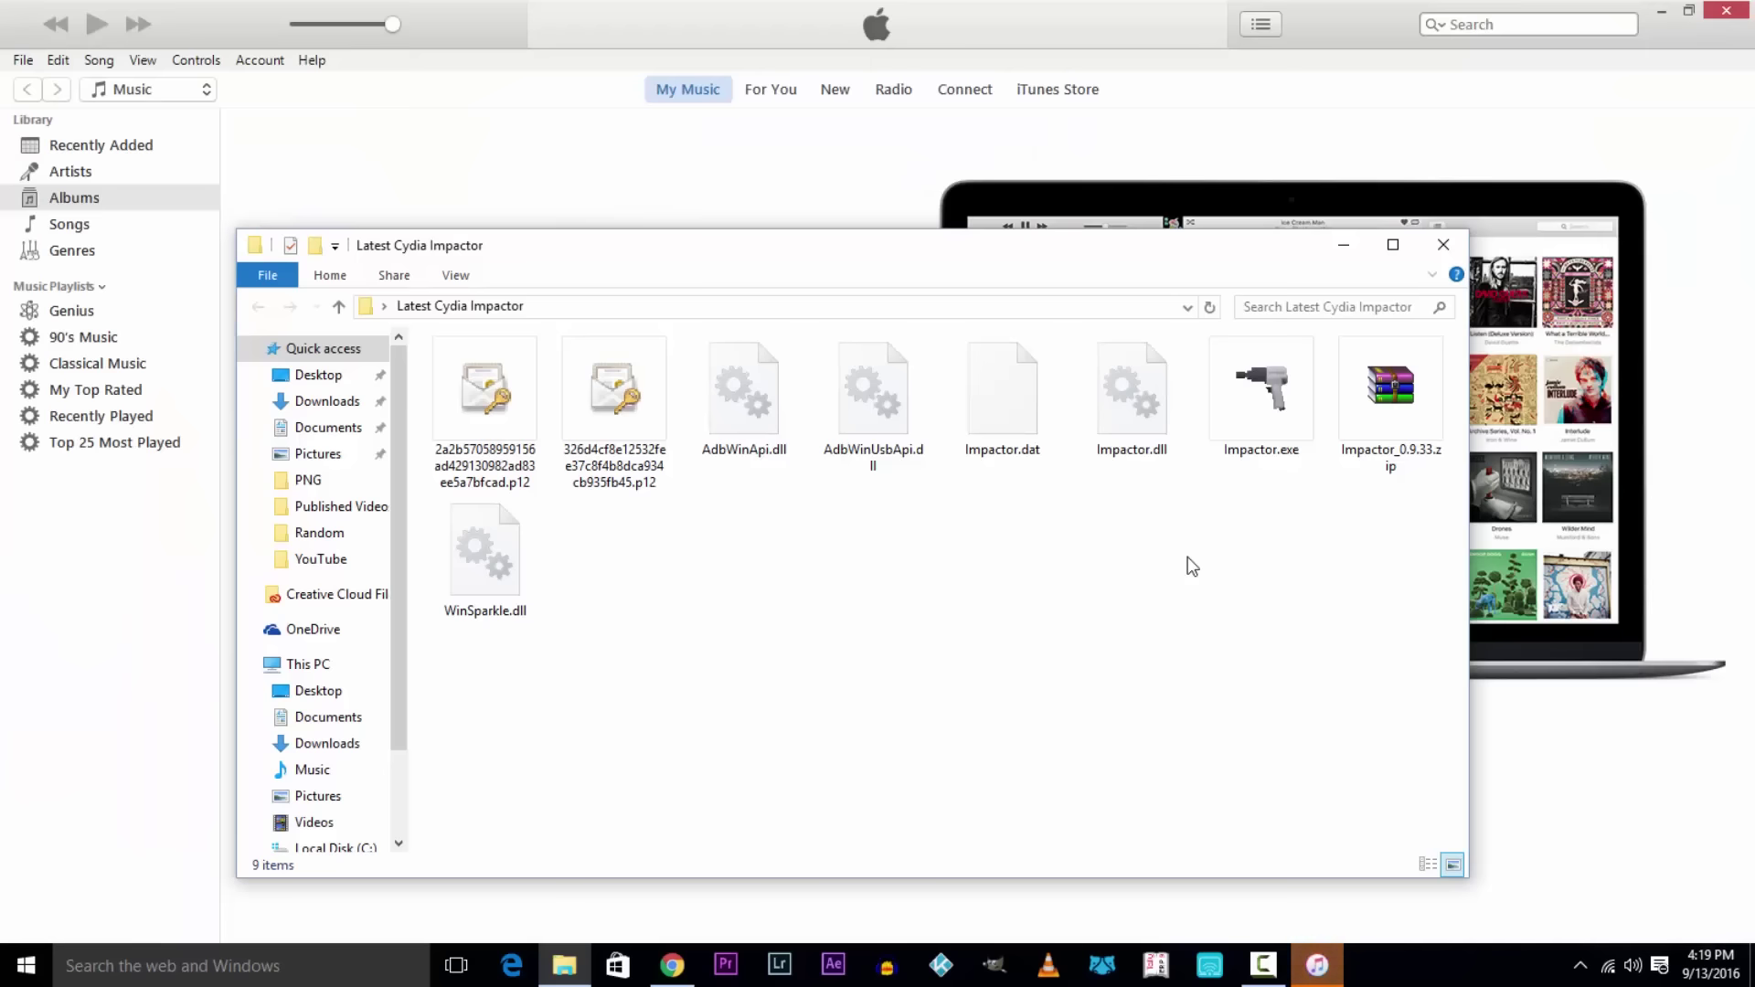
# Close the iTunes window with Alt+F4 and restore the Latest Cydia Impactor folder
pyautogui.click(1348, 246)
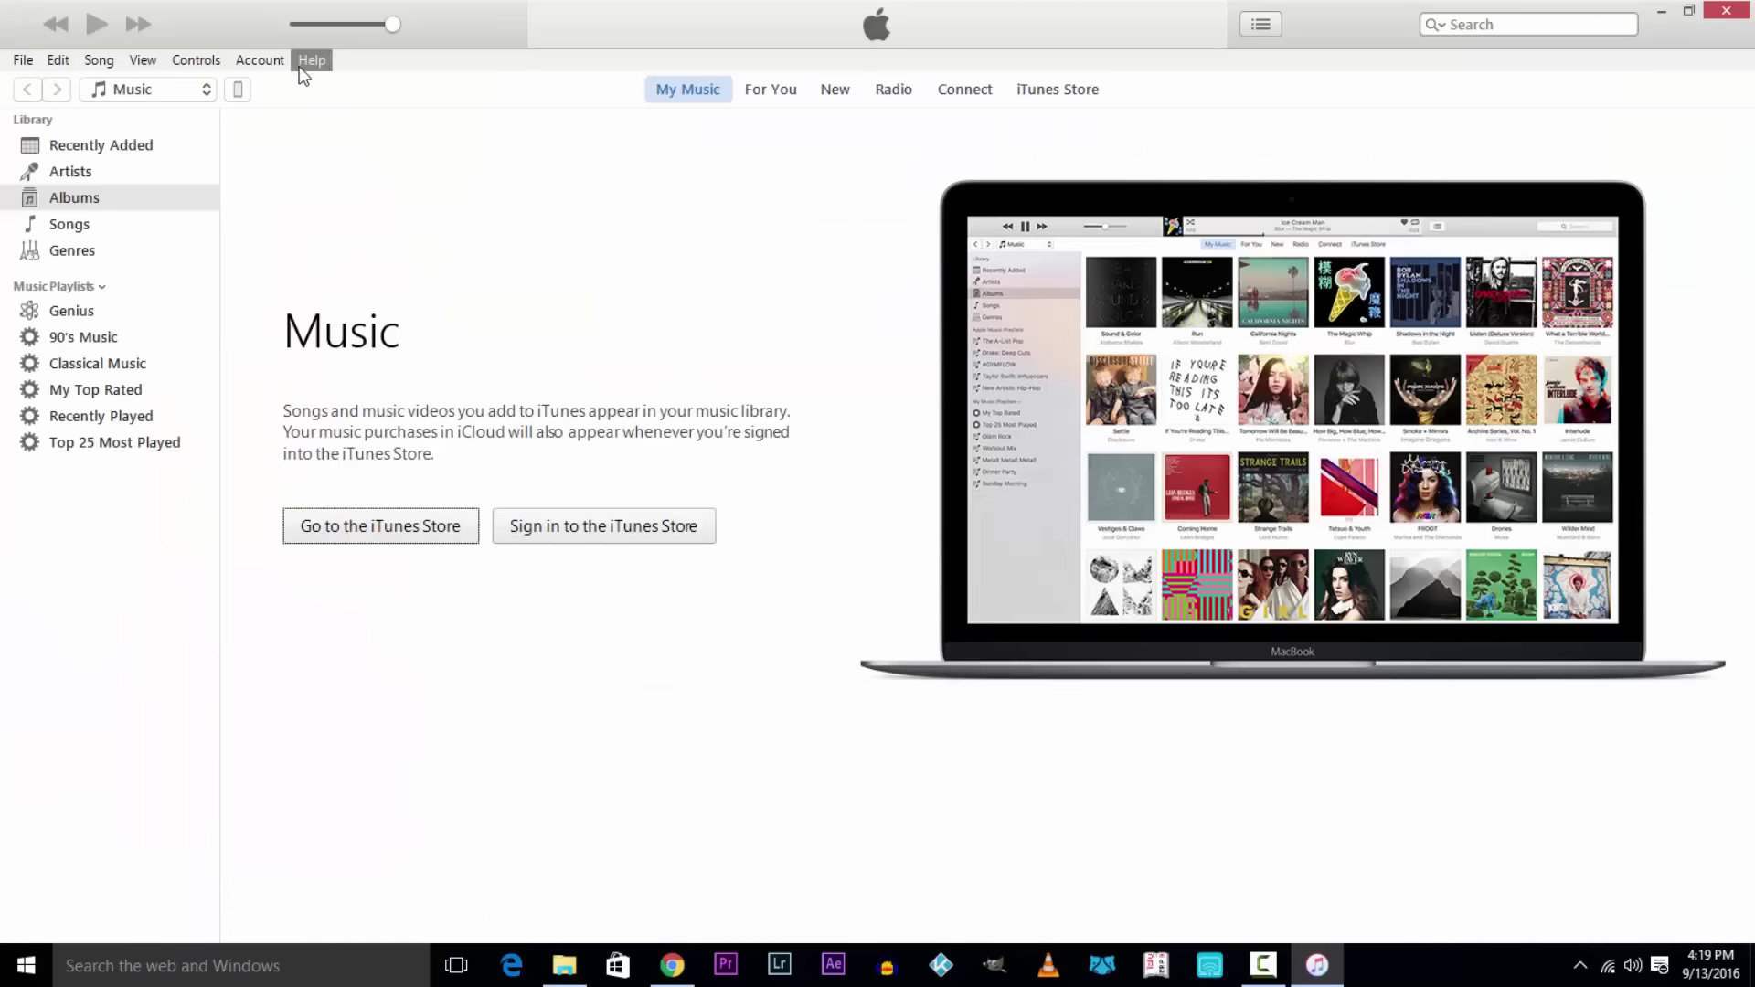
pyautogui.hotkey('alt', 'F4')
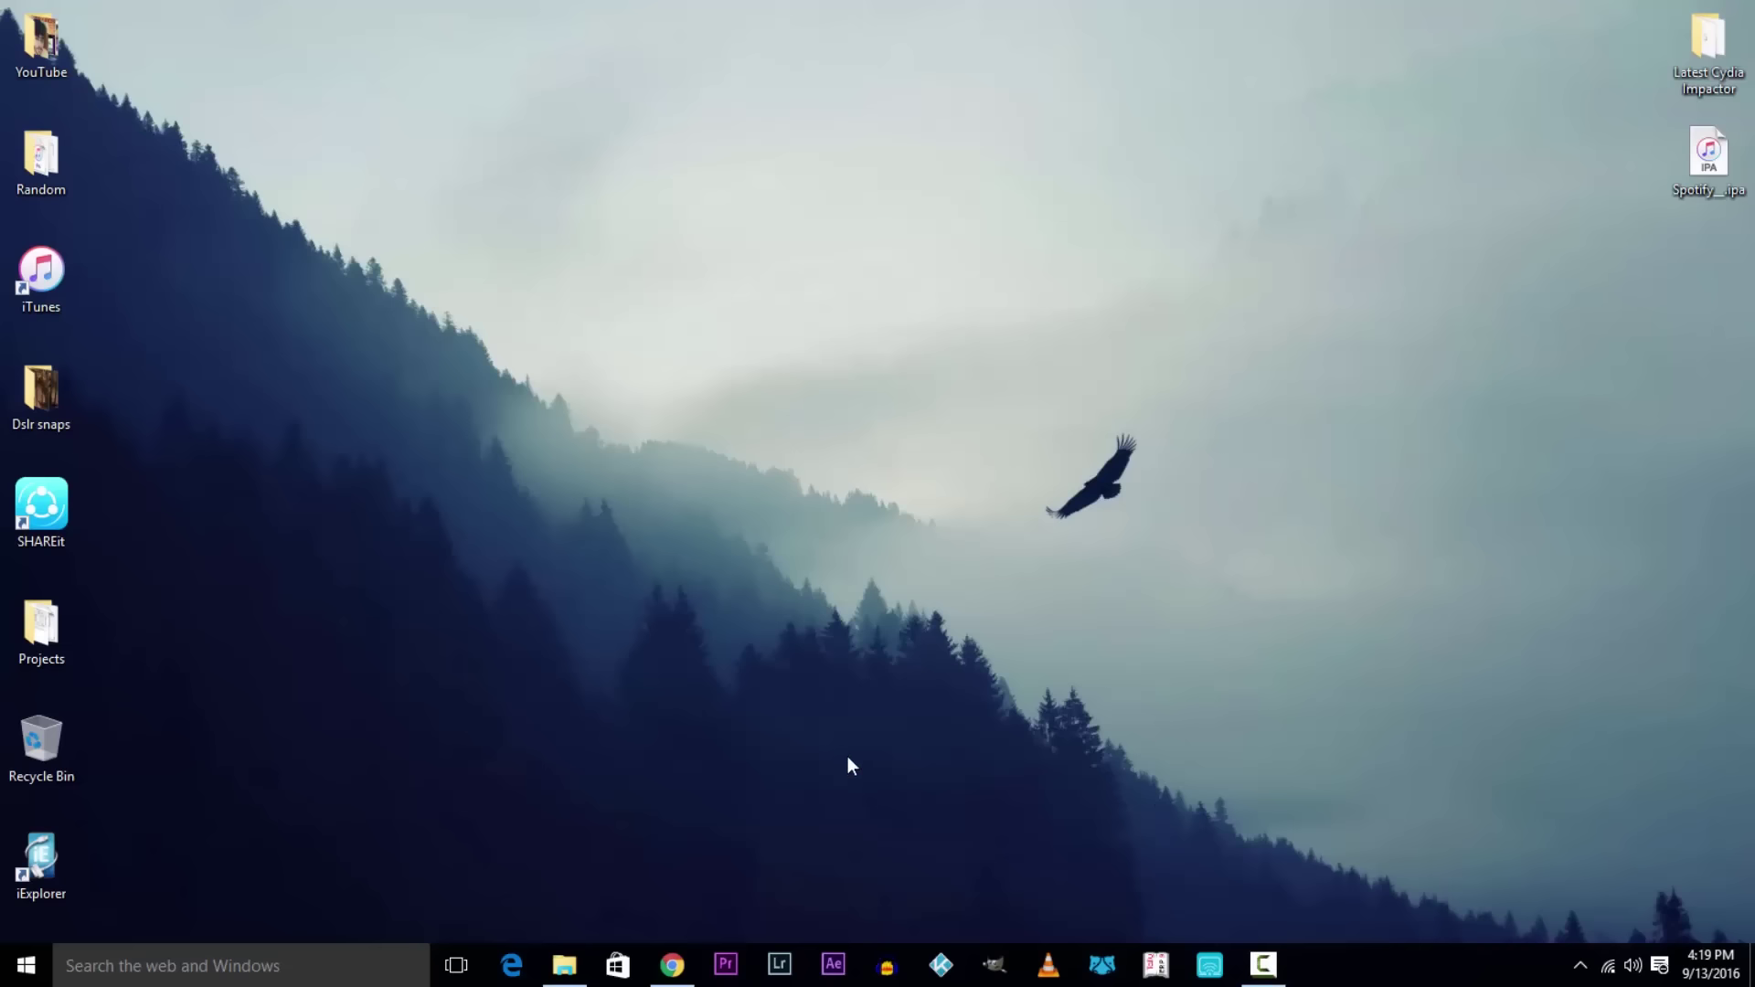
pyautogui.click(567, 968)
# Run Impactor.exe past the security warning, close the folder, and move Impactor to the upper right
pyautogui.click(1255, 428)
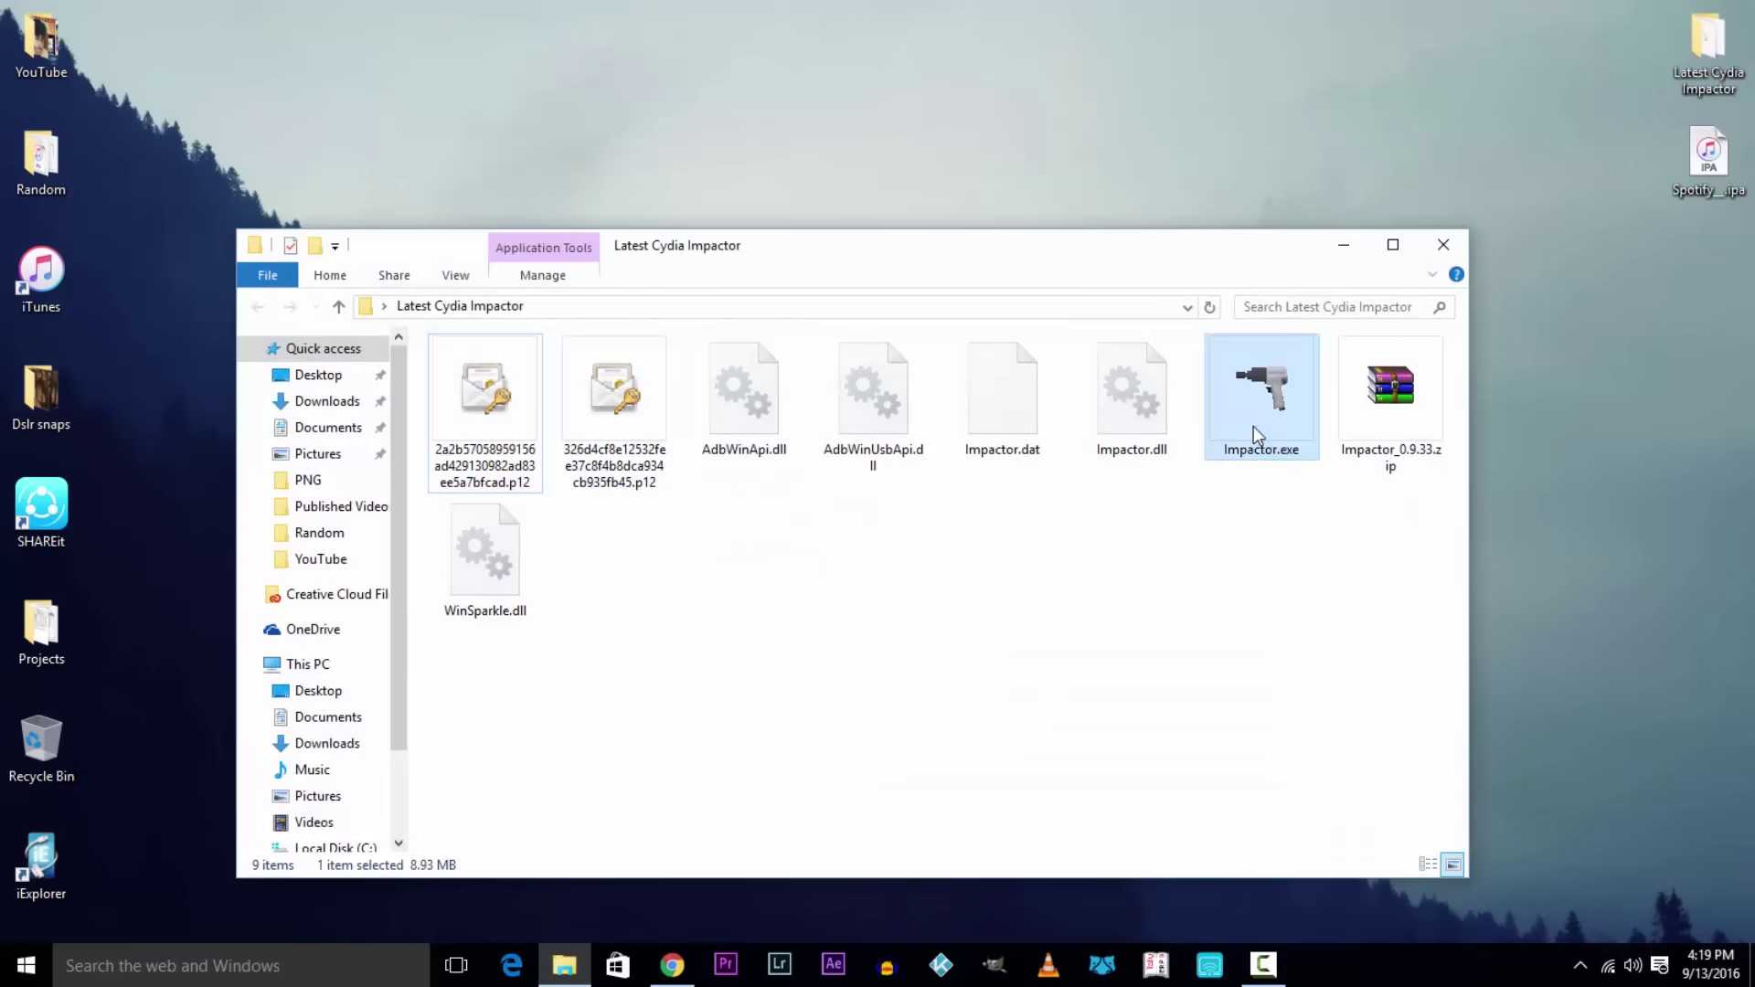
pyautogui.rightClick(1258, 416)
pyautogui.click(1279, 426)
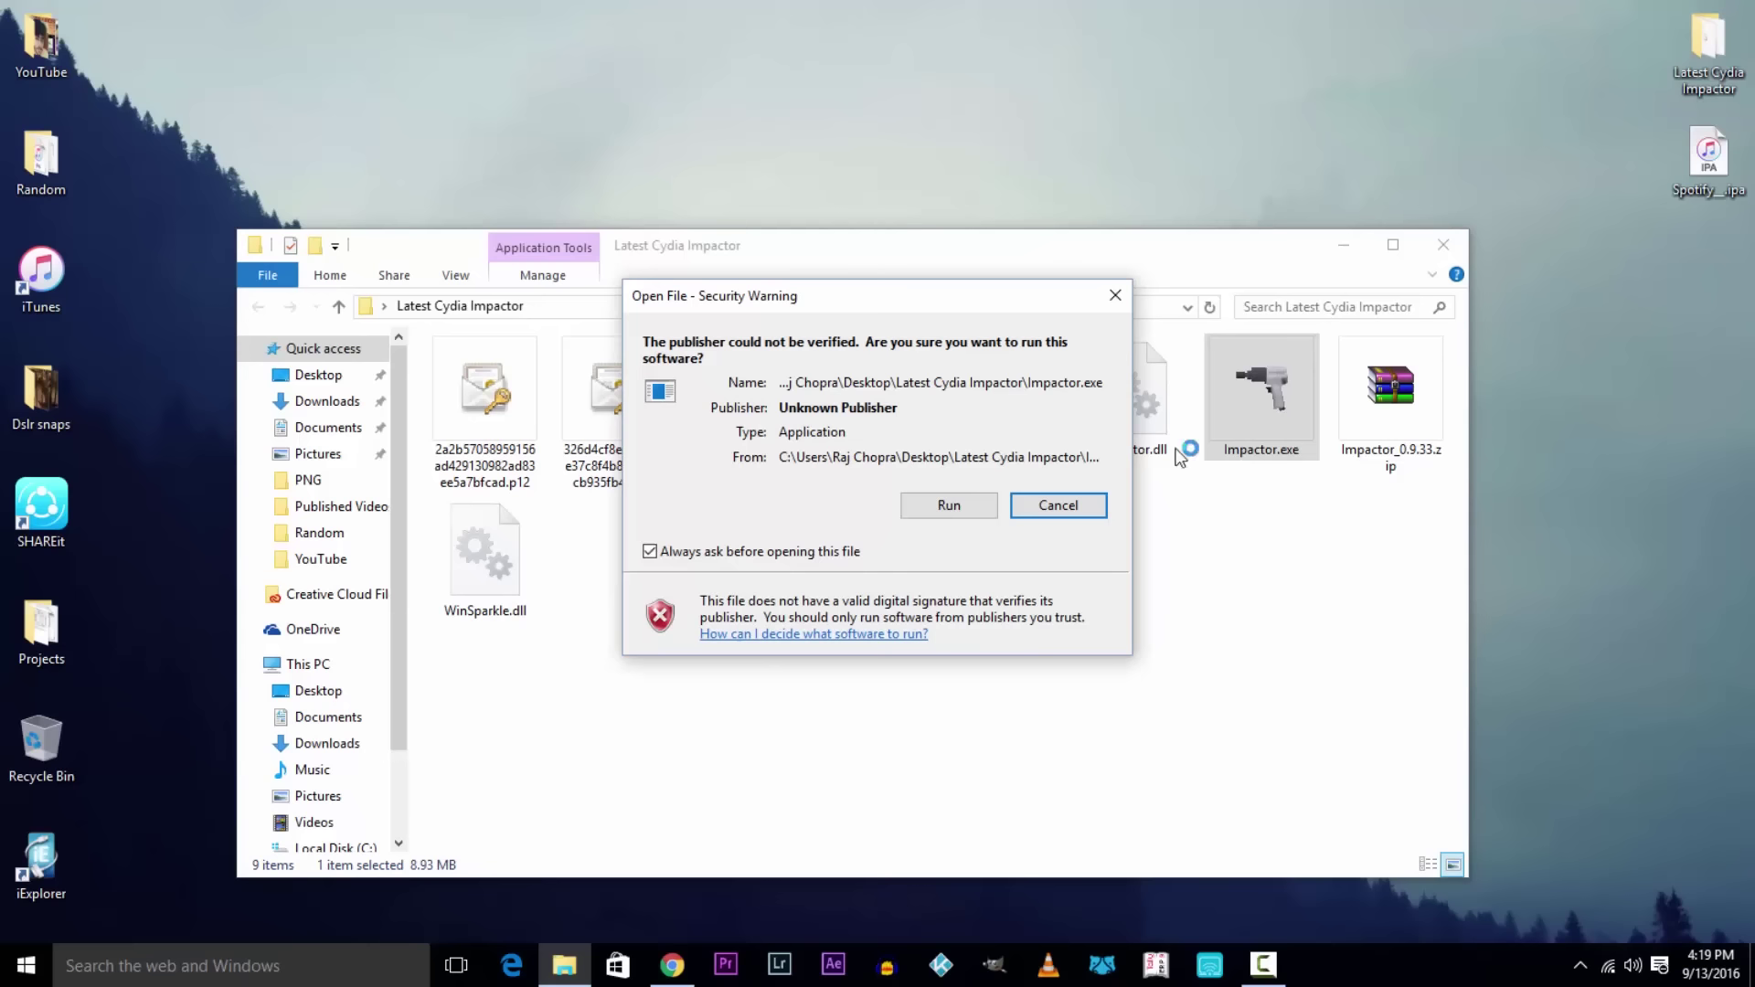
pyautogui.click(977, 508)
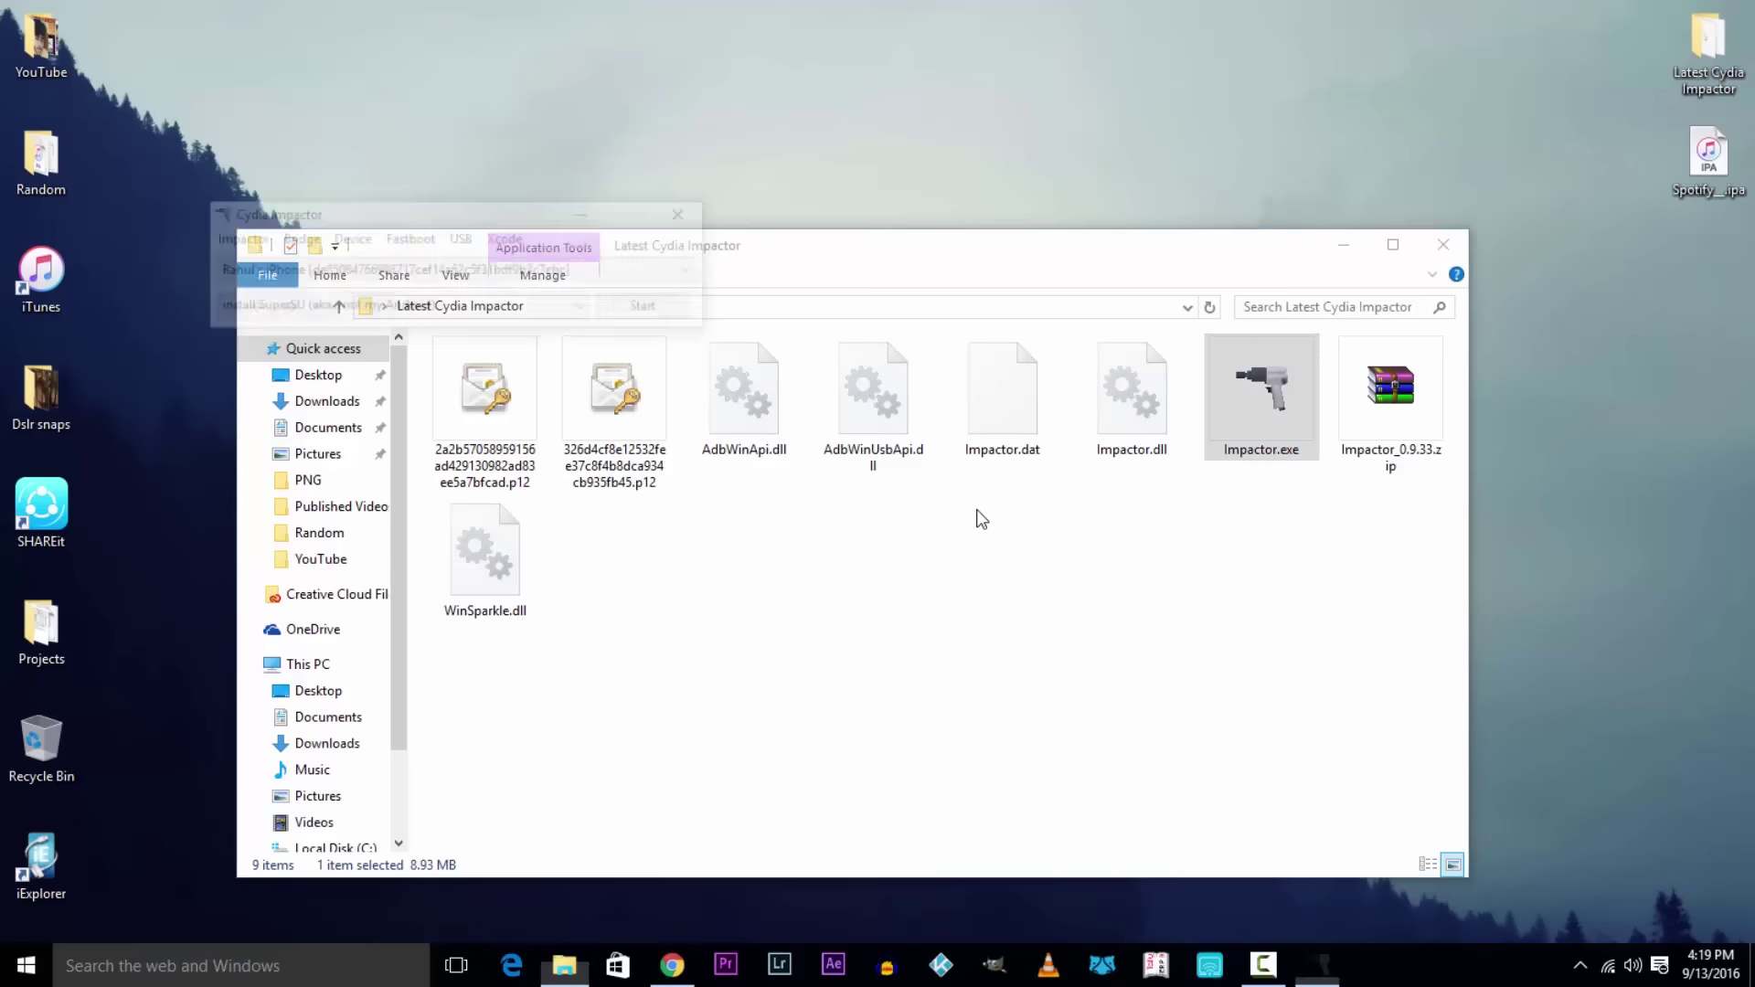
pyautogui.click(1444, 245)
pyautogui.moveTo(399, 219)
pyautogui.mouseDown()
pyautogui.moveTo(1032, 173)
pyautogui.moveTo(1109, 198)
pyautogui.mouseUp()
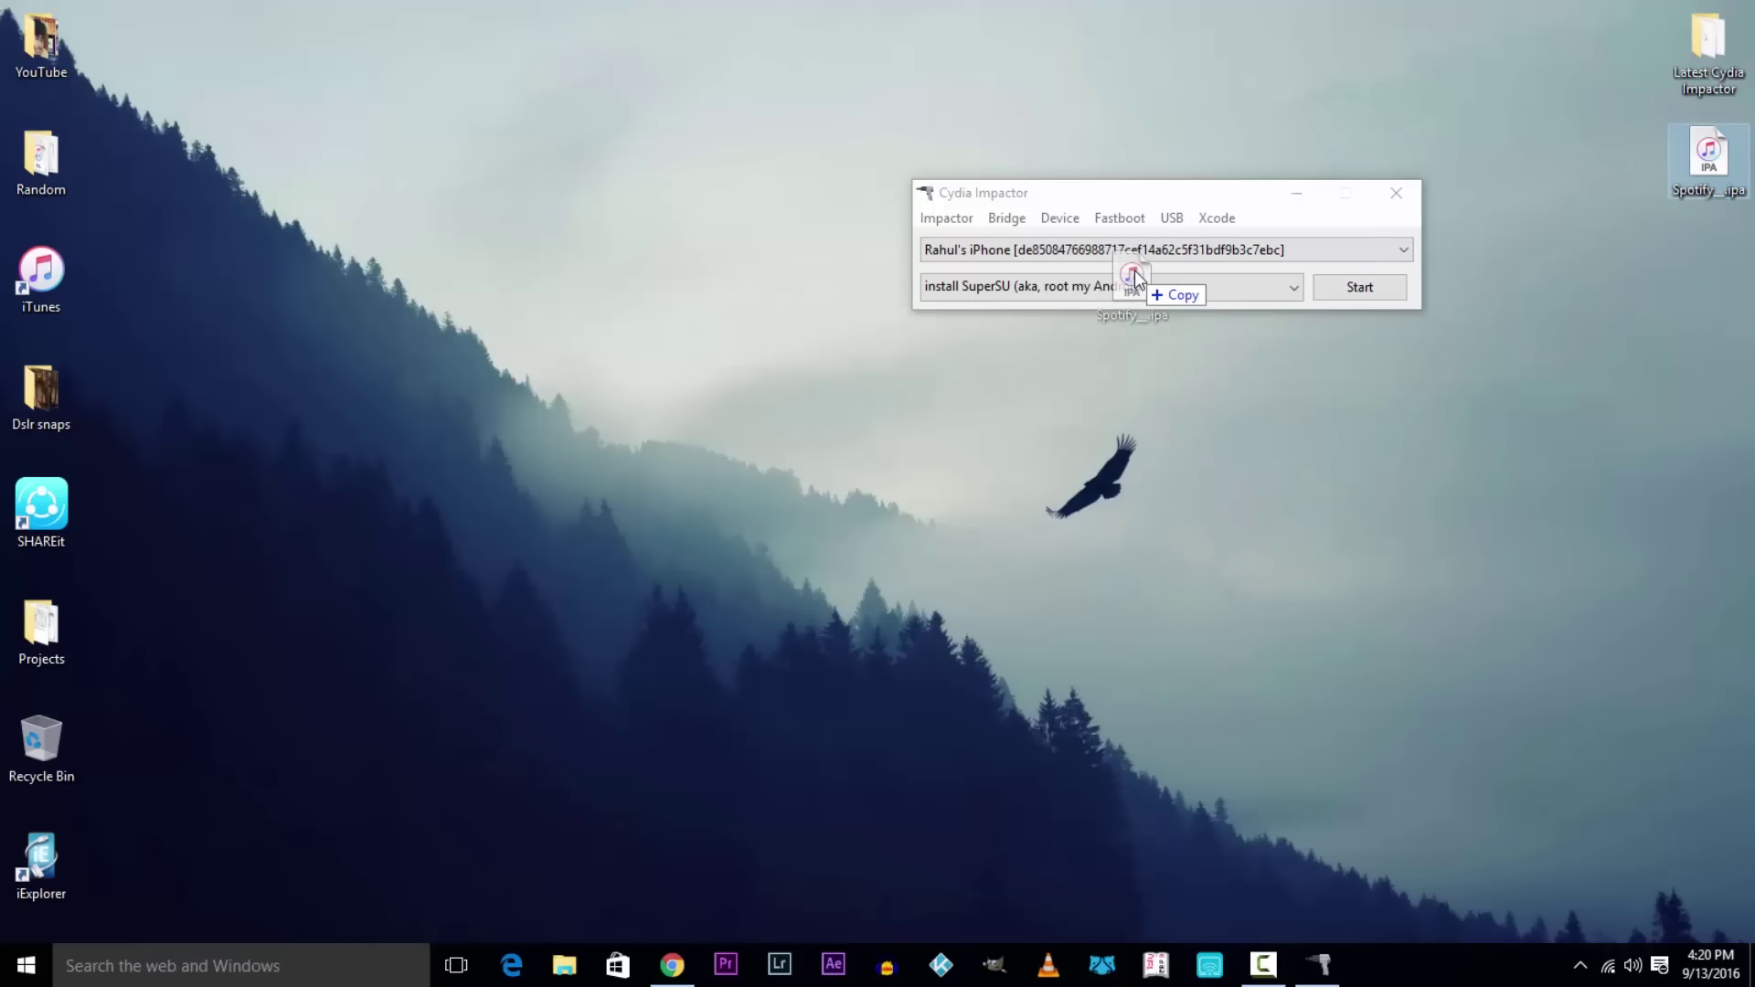
pyautogui.moveTo(1135, 279); pyautogui.dragTo(1134, 270)
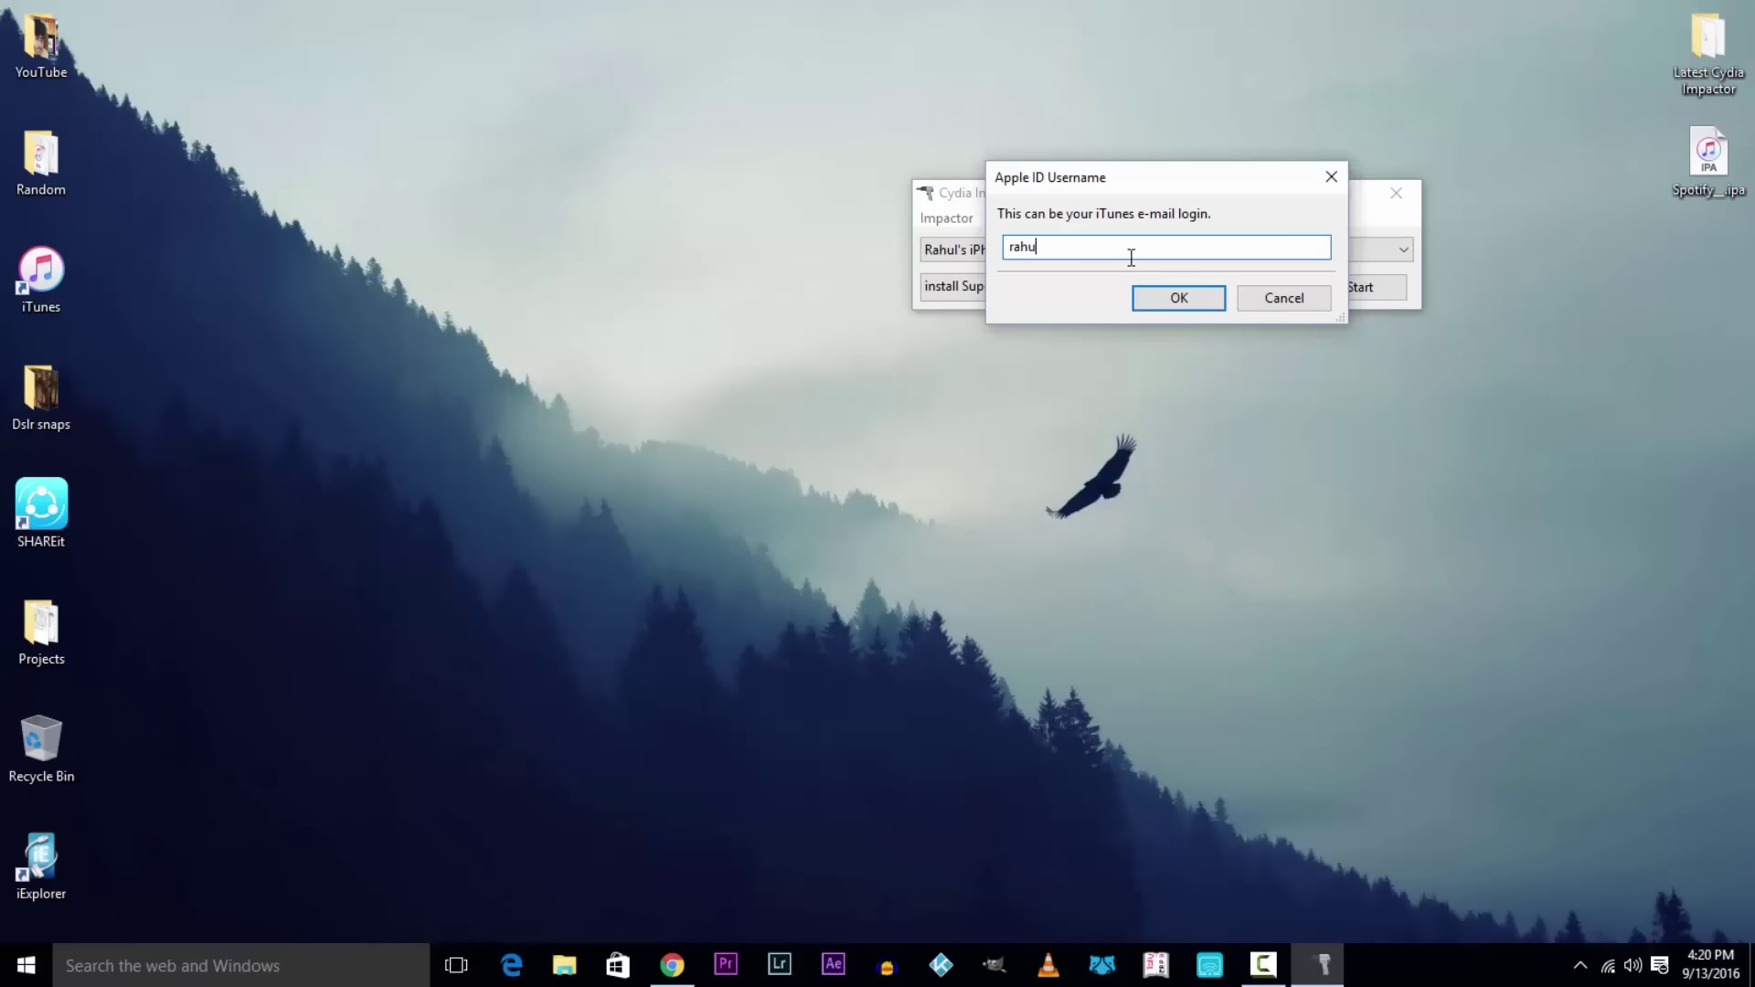
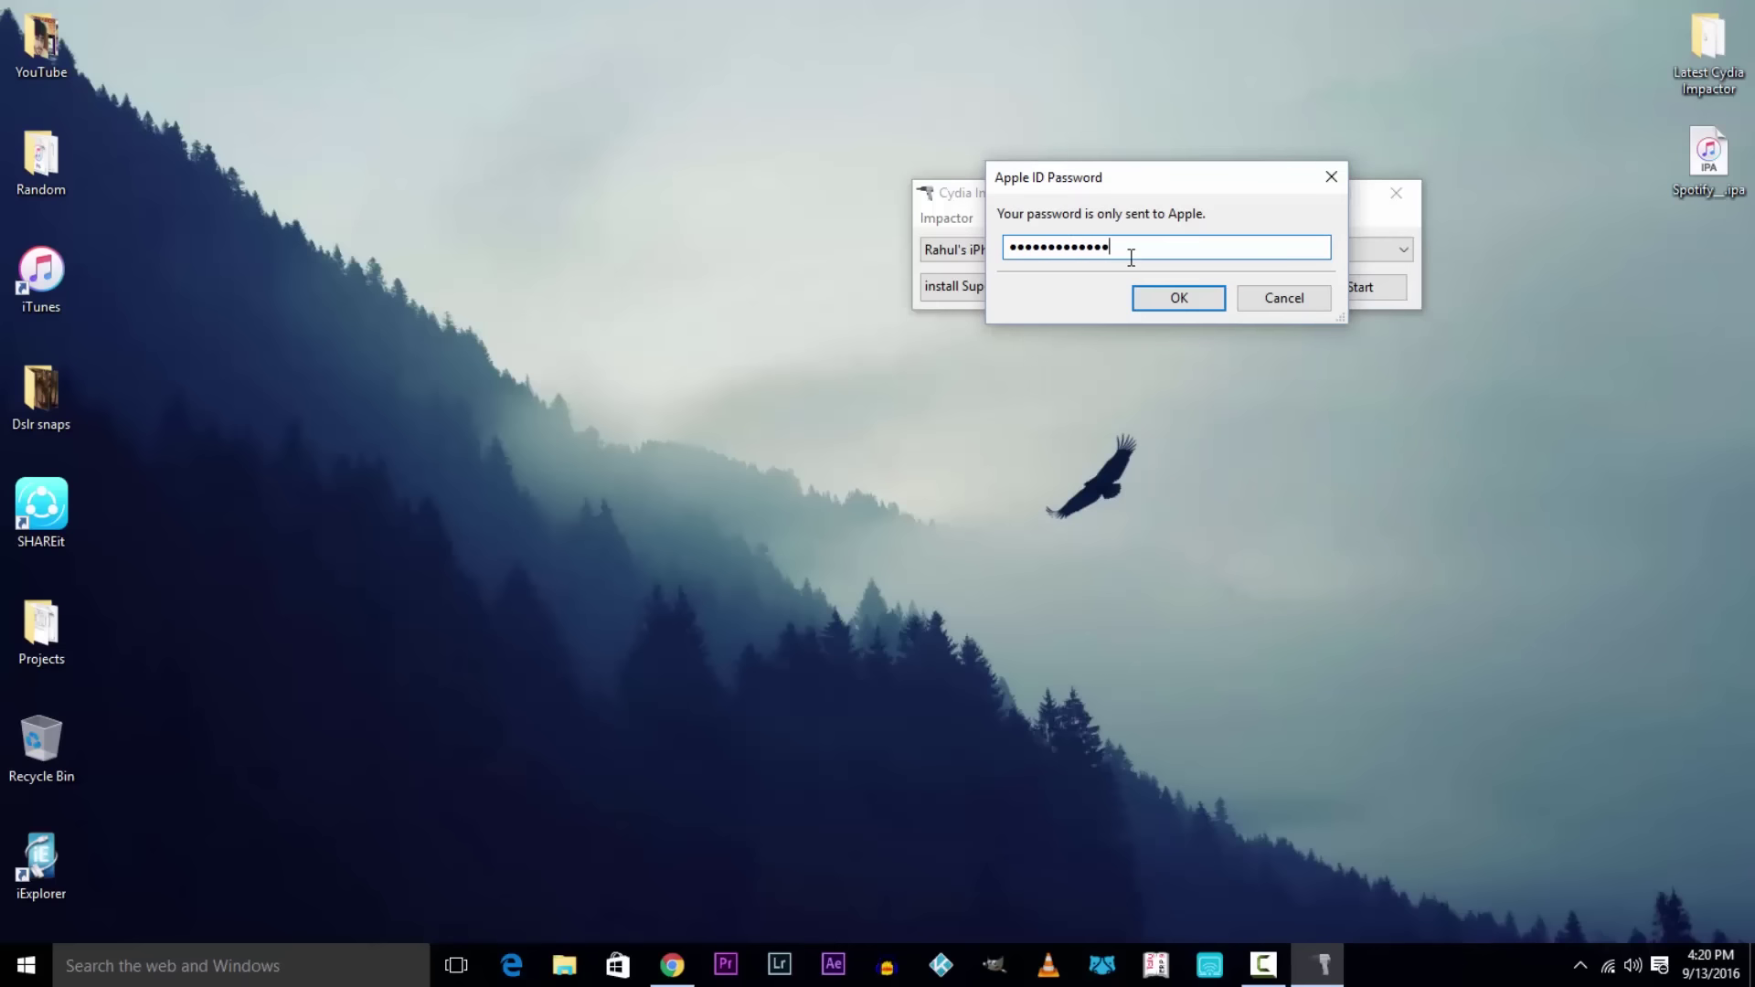
pyautogui.press('Return')
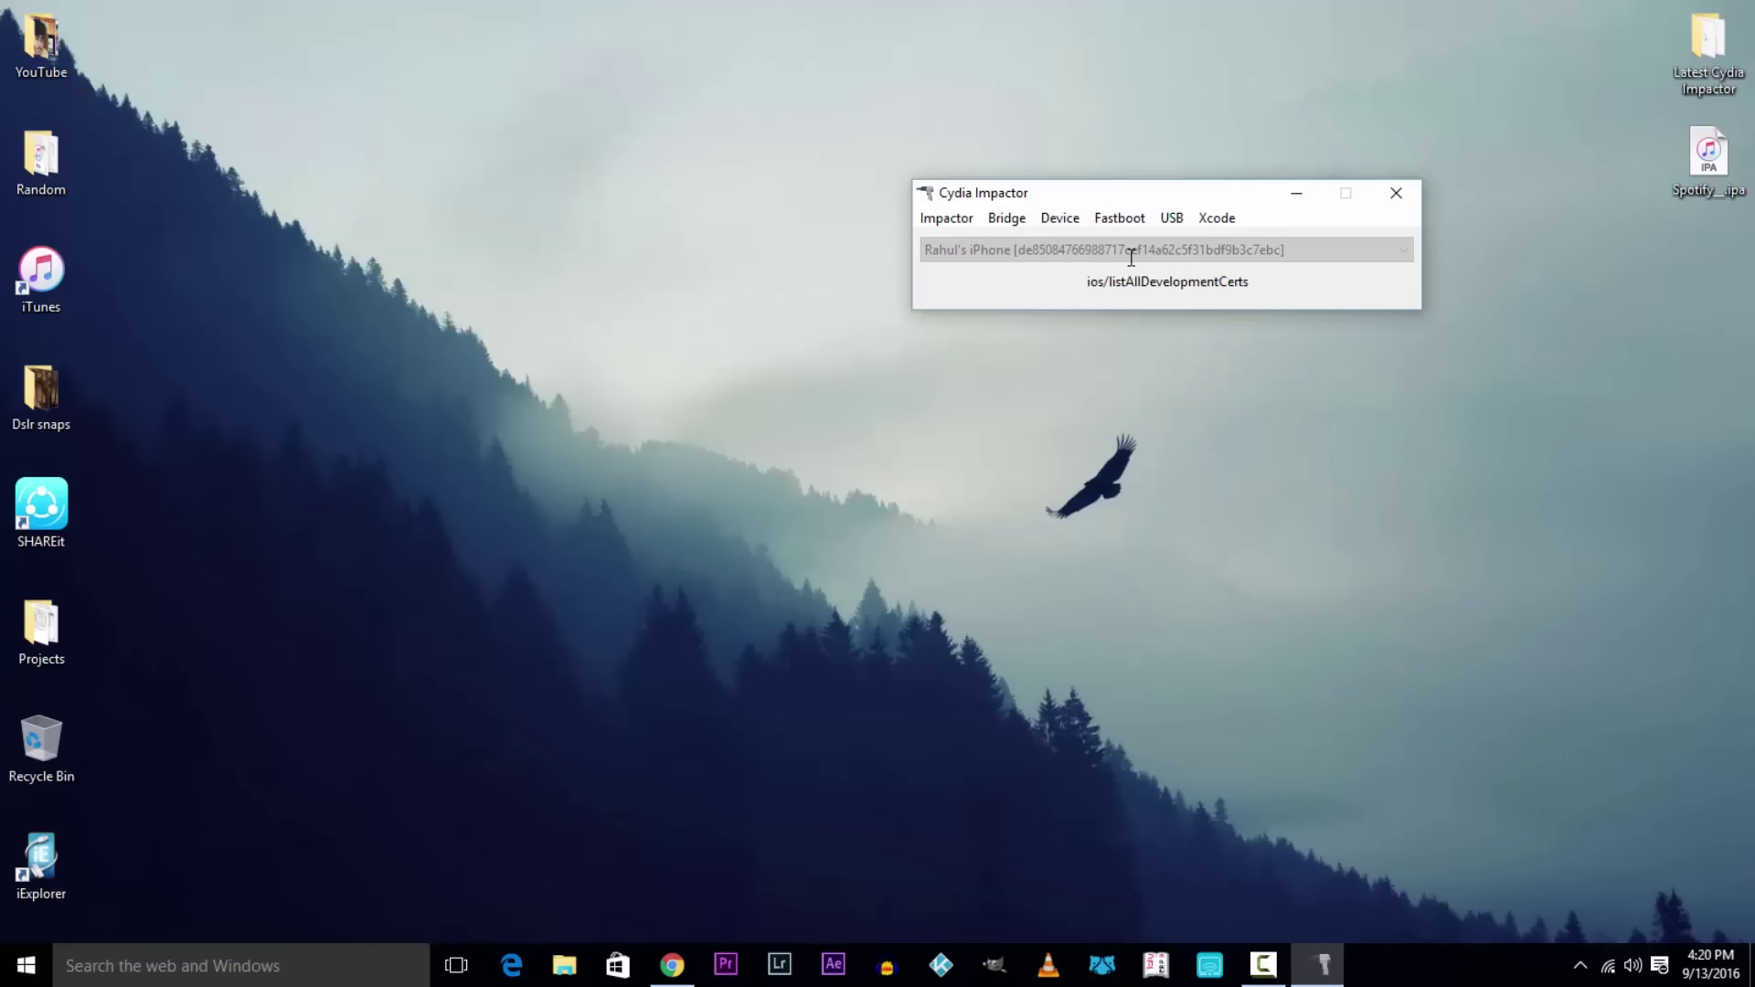
pyautogui.click(1217, 976)
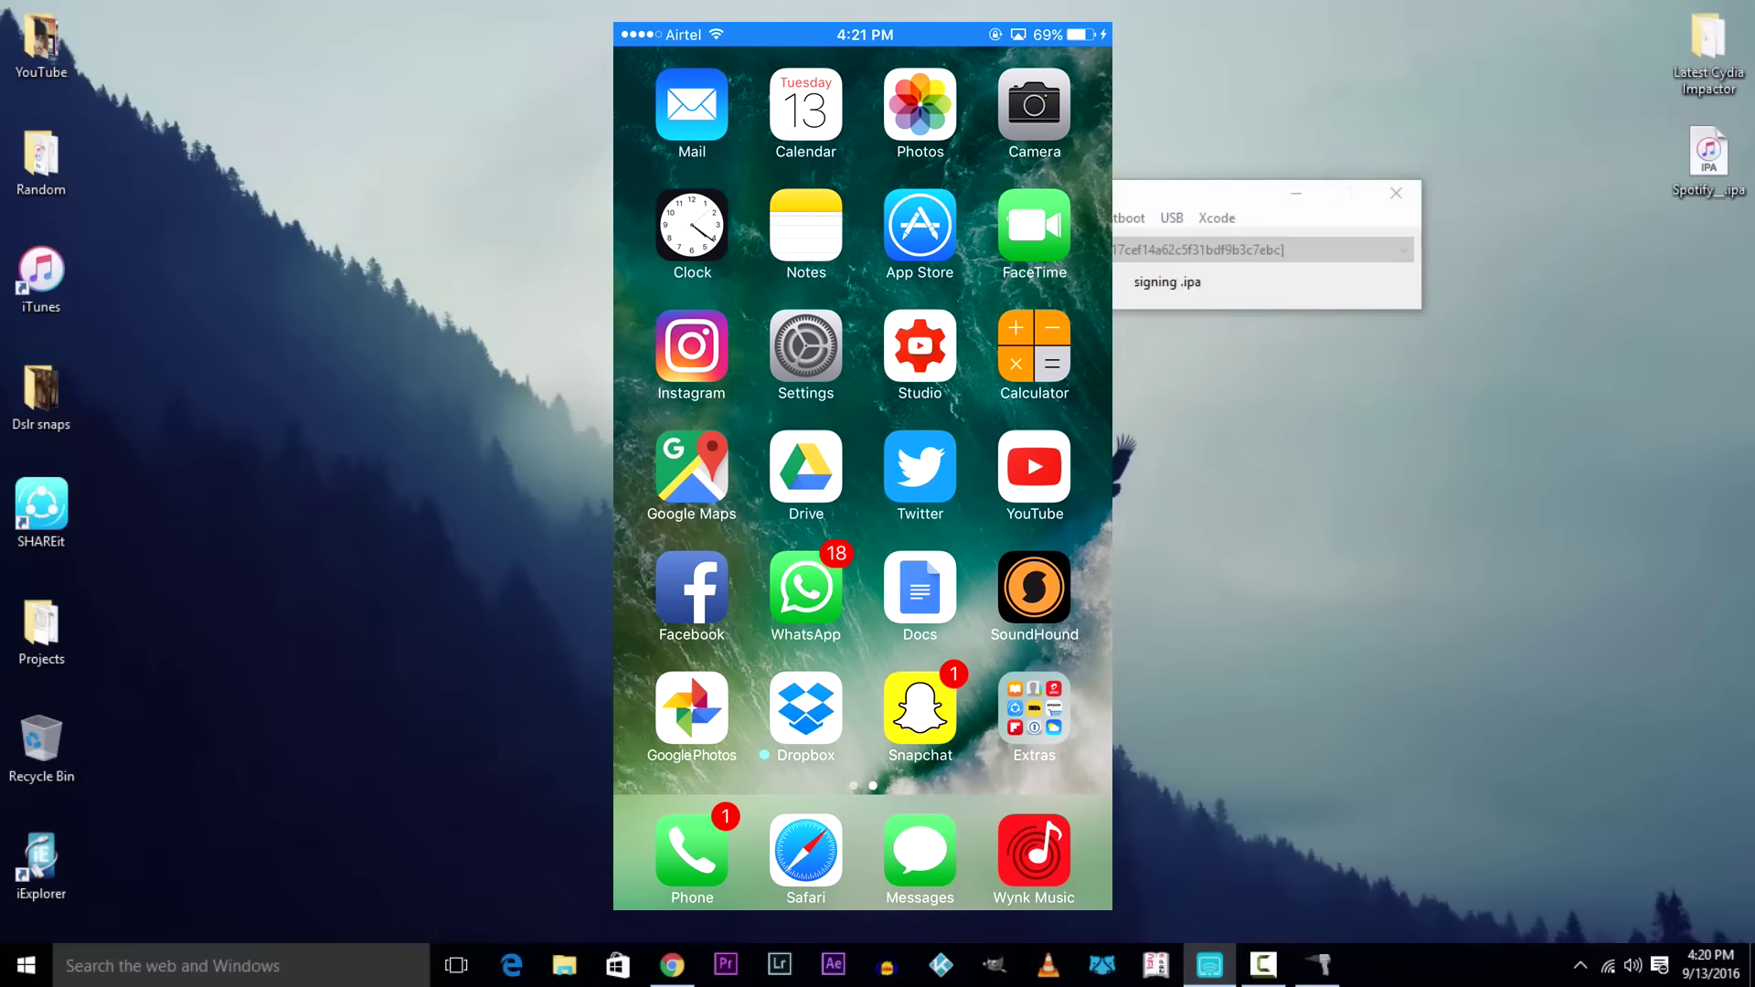
# Move the Cydia Impactor window beside the iPhone mirror while Spotify extracts
pyautogui.moveTo(1166, 195); pyautogui.dragTo(1416, 332)
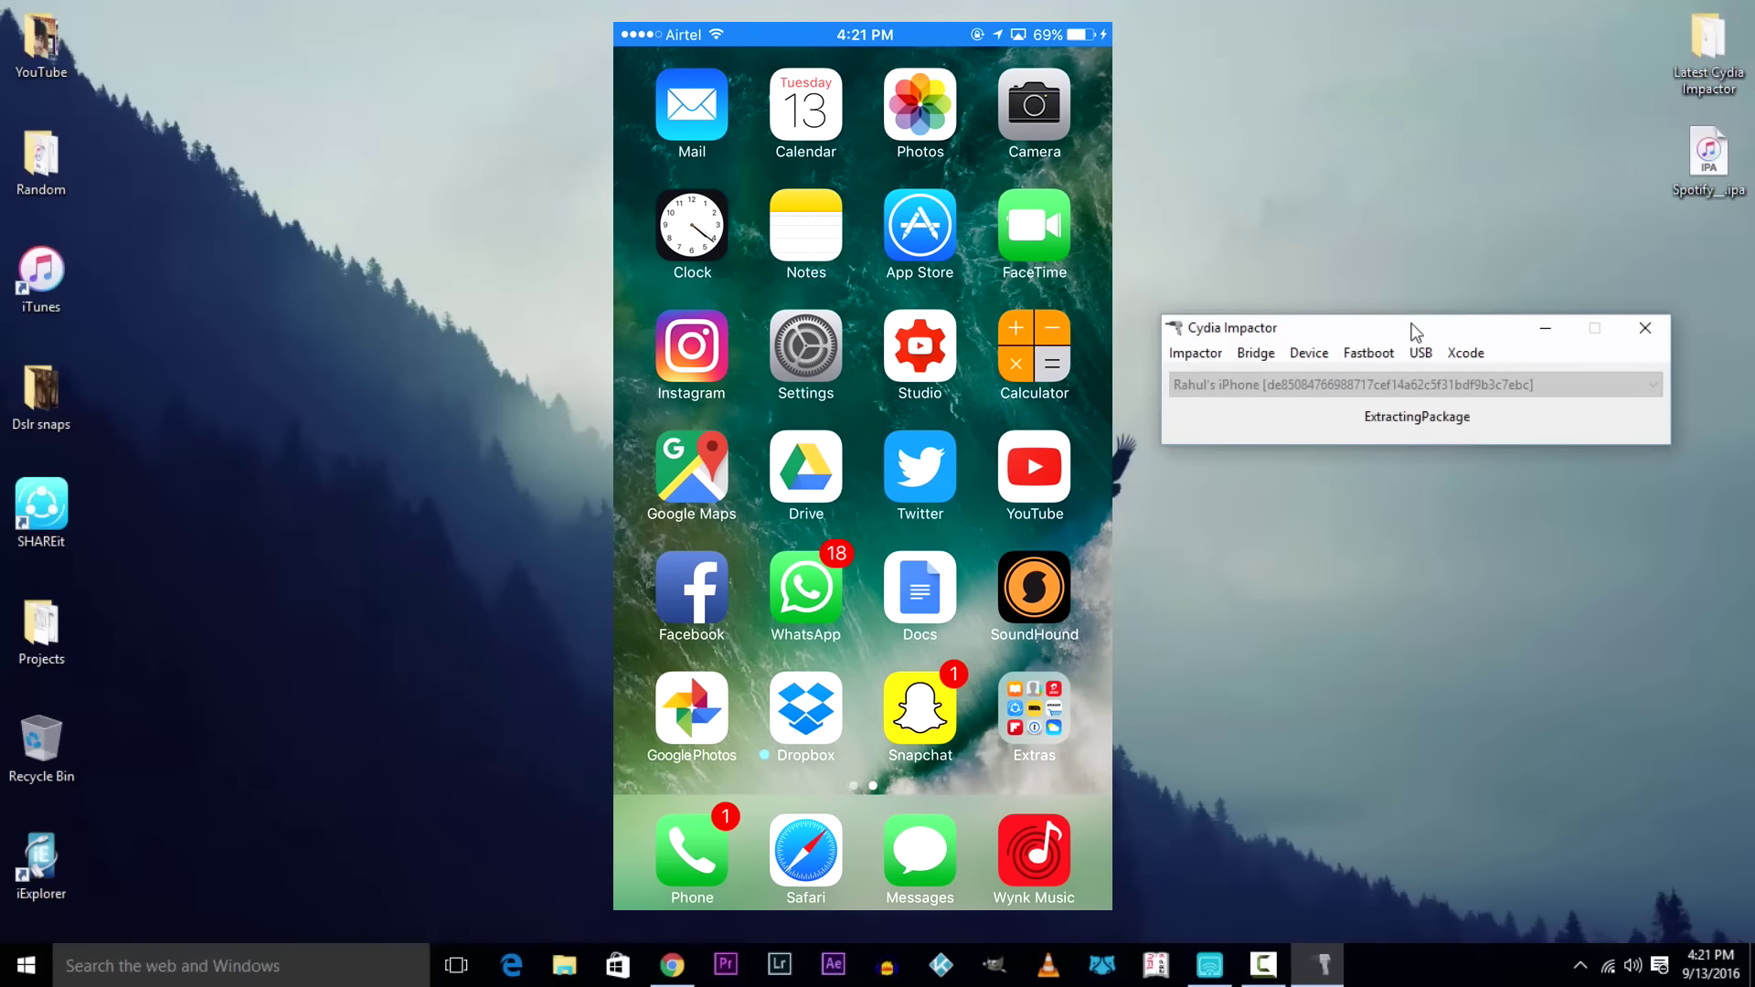